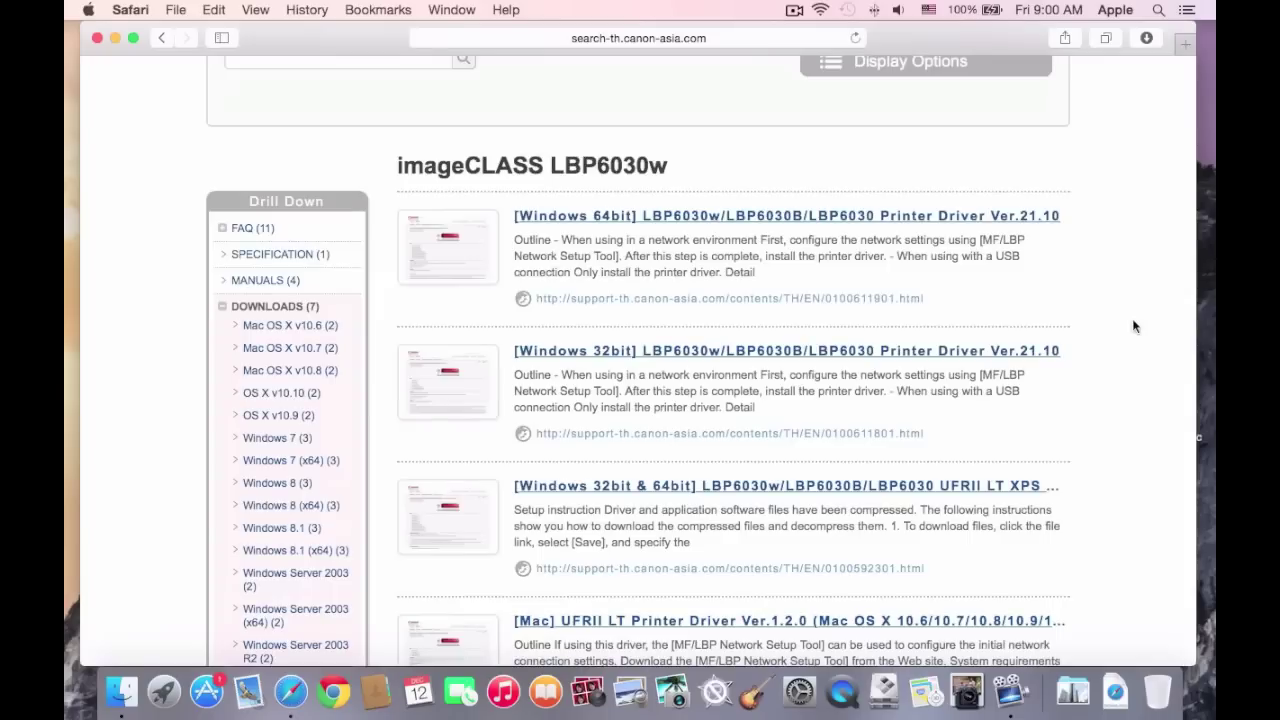
Filter to OS X v10.10, download UFRII LT Printer Driver Ver.1.2.0, then return to the LBP6030w listing.
{"action": "scroll", "coordinate": [1133, 325], "scroll_direction": "down", "scroll_amount": 2}
{"action": "scroll", "coordinate": [1133, 325], "scroll_direction": "down", "scroll_amount": 2}
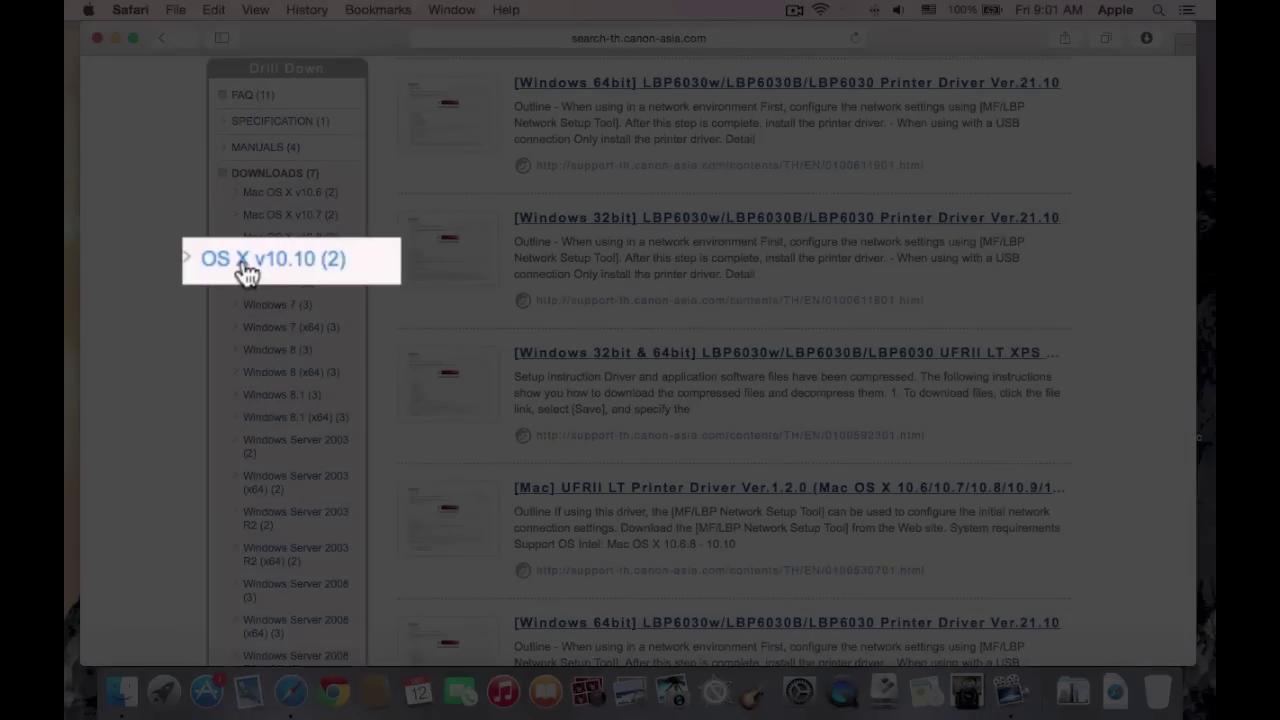
{"action": "left_click", "coordinate": [243, 258]}
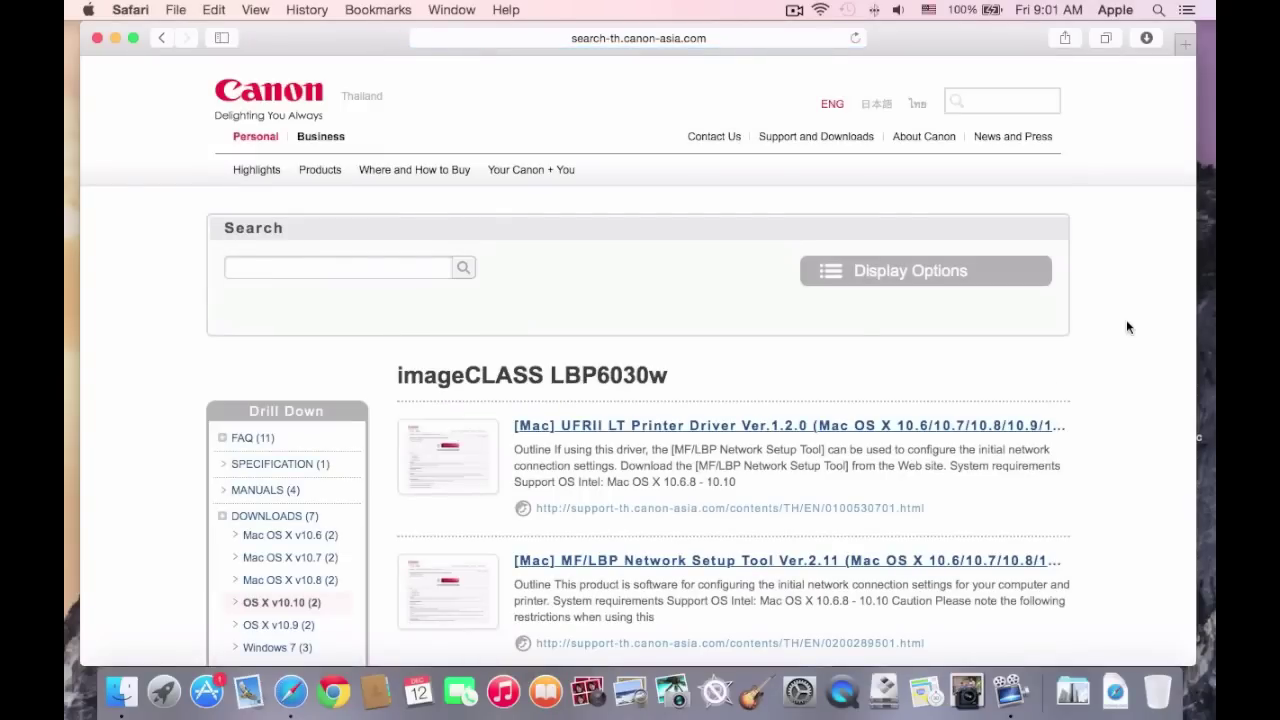
{"action": "scroll", "coordinate": [1126, 327], "scroll_direction": "down", "scroll_amount": 3}
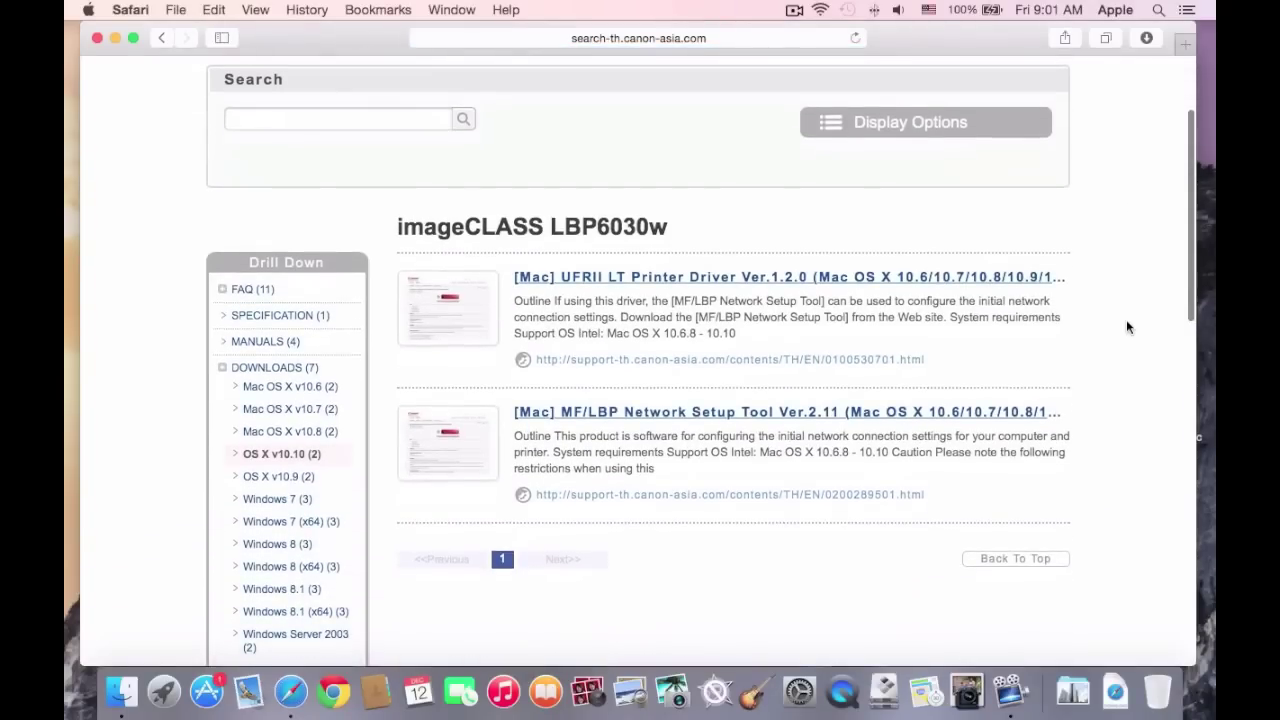
{"action": "left_click", "coordinate": [576, 279]}
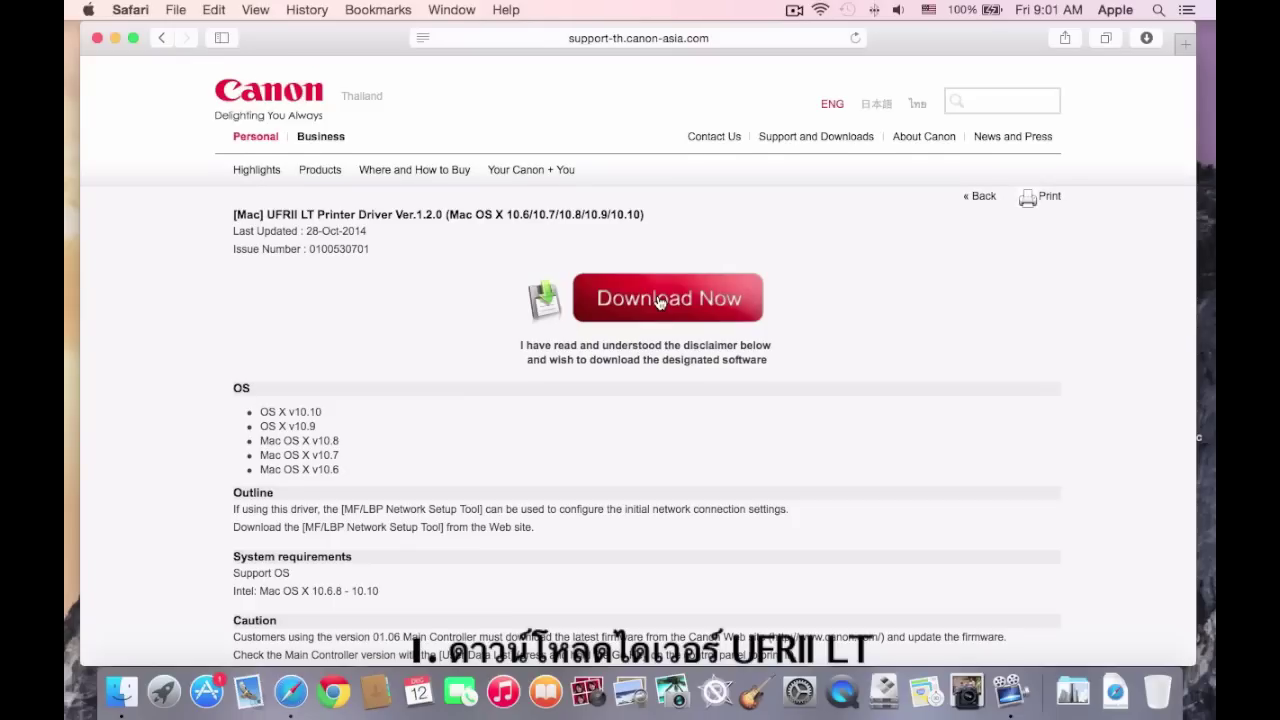
{"action": "left_click", "coordinate": [659, 302]}
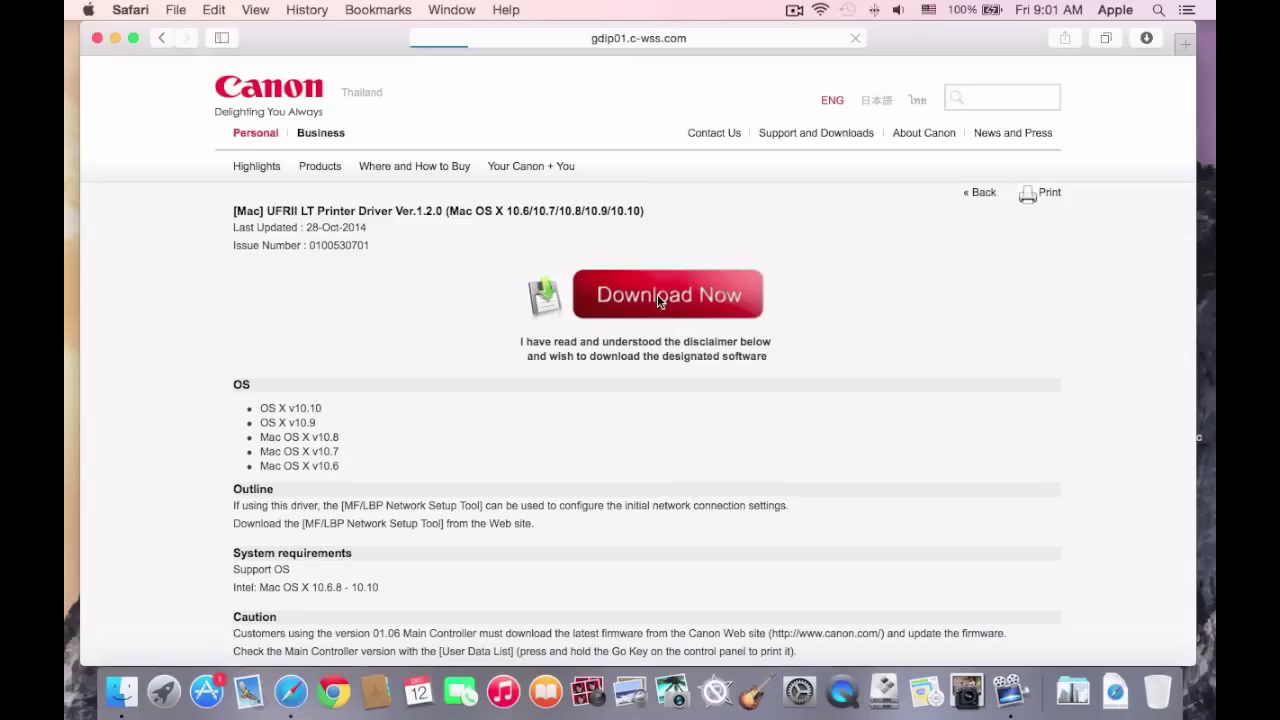
{"action": "left_click", "coordinate": [162, 38]}
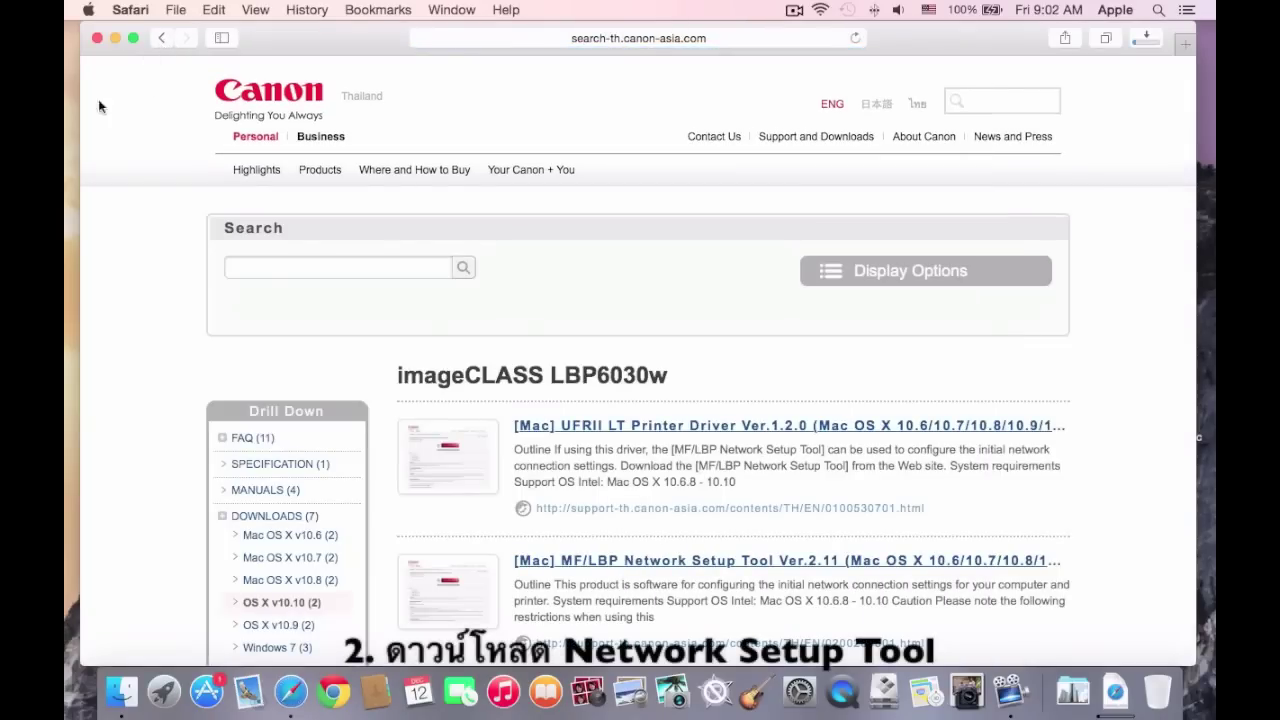
Download the [Mac] MF/LBP Network Setup Tool Ver.2.11 (Mac_NWST_V211_00.dmg) from the LBP6030w listing.
{"action": "scroll", "coordinate": [1160, 418], "scroll_direction": "down", "scroll_amount": 2}
{"action": "scroll", "coordinate": [1160, 418], "scroll_direction": "down", "scroll_amount": 3}
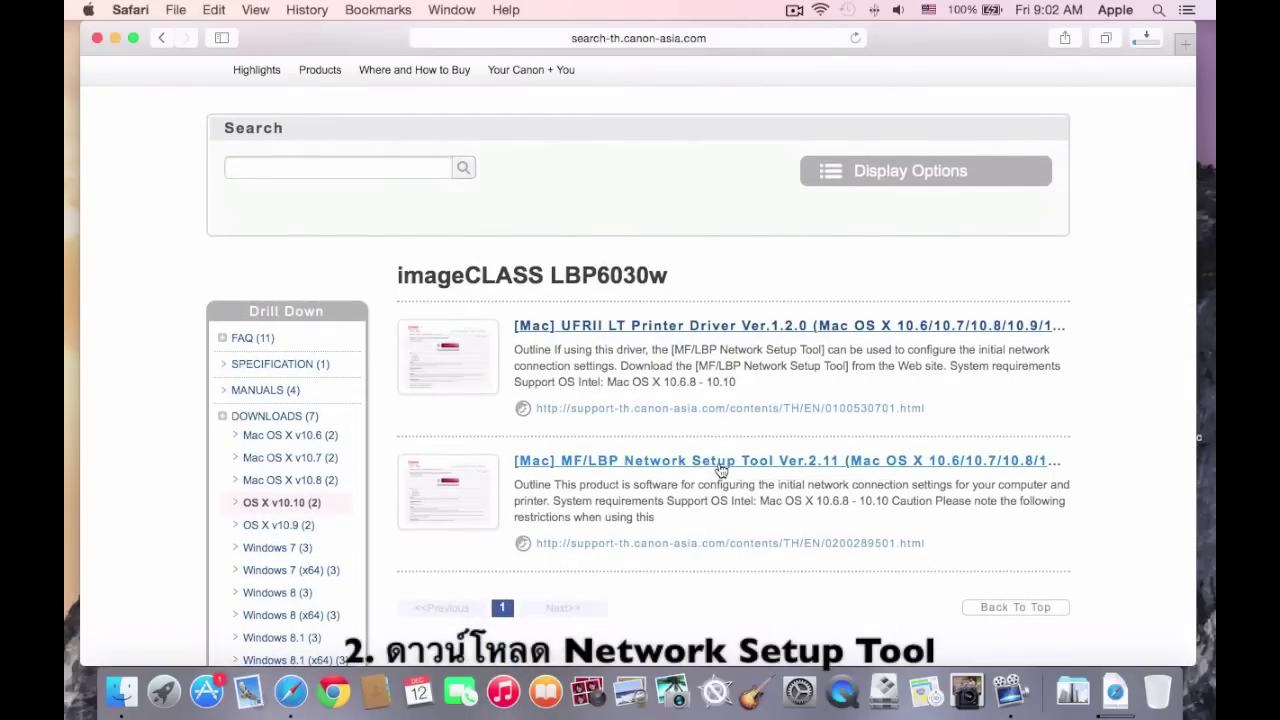
{"action": "left_click", "coordinate": [721, 467]}
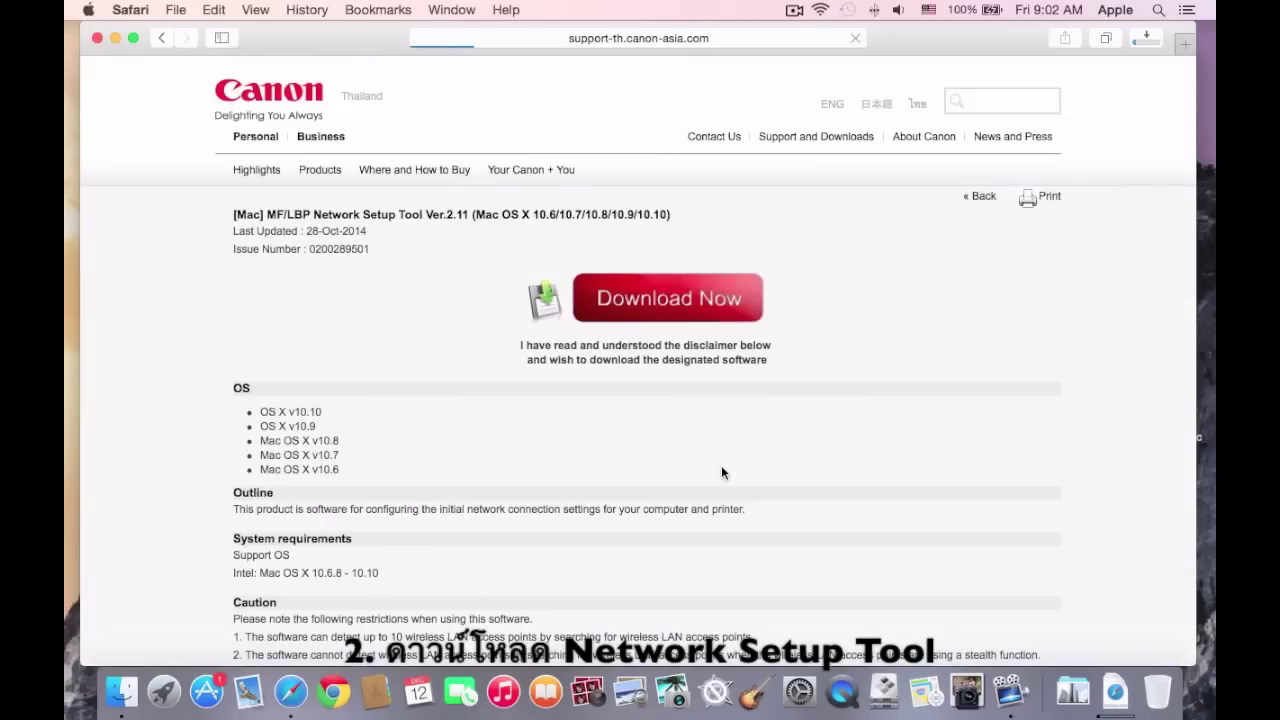
{"action": "left_click", "coordinate": [685, 306]}
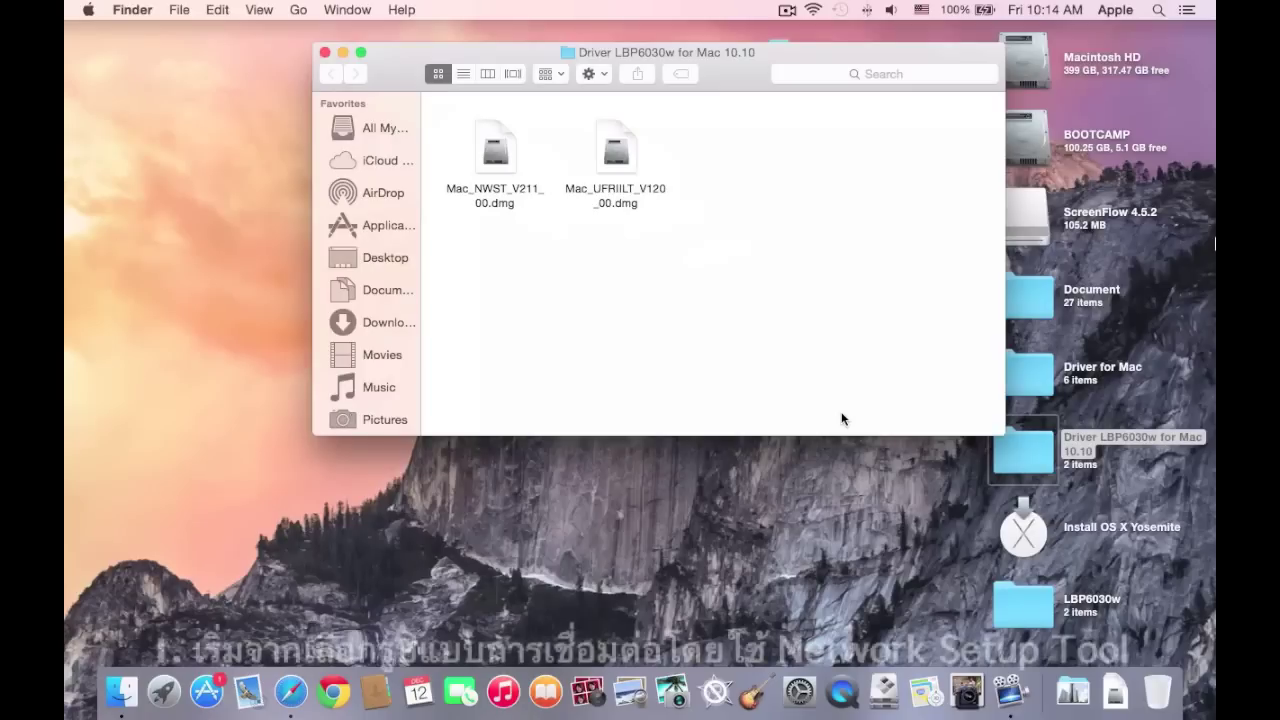
Mount Mac_NWST_V211_00.dmg and launch the Canon MF/LBP Network Setup Tool from it.
{"action": "left_click", "coordinate": [503, 180]}
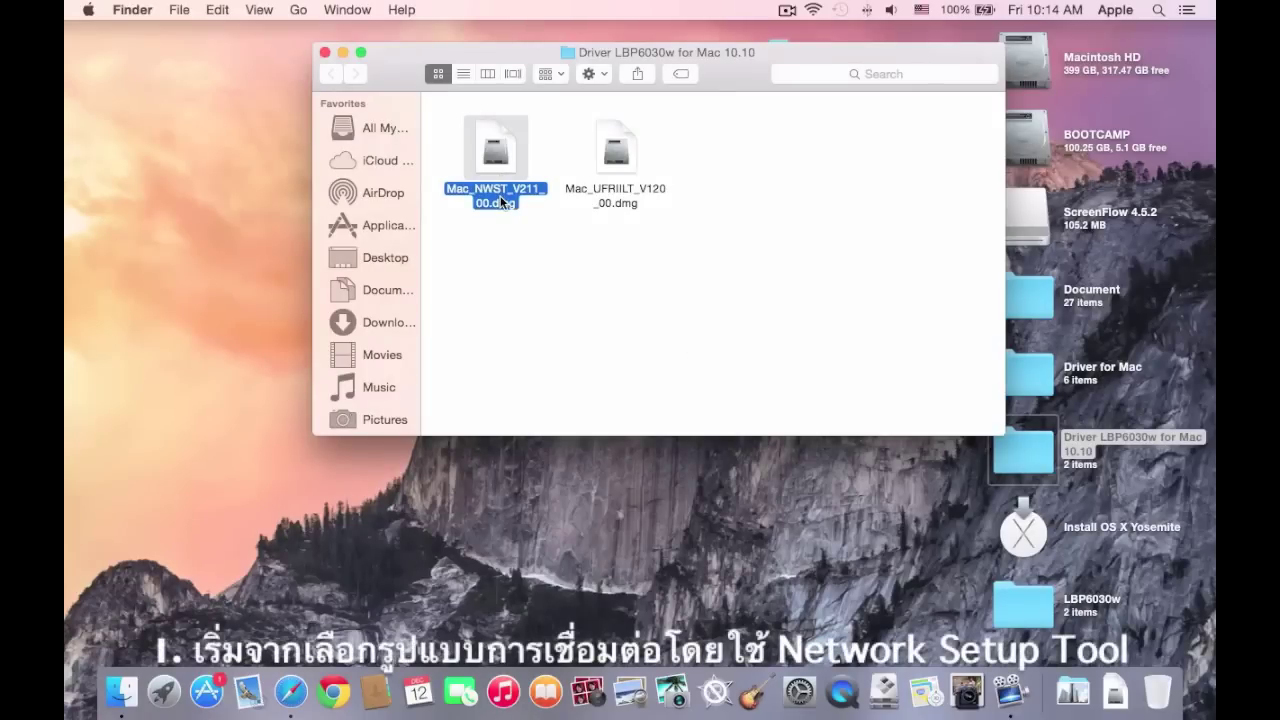
{"action": "double_click", "coordinate": [503, 202]}
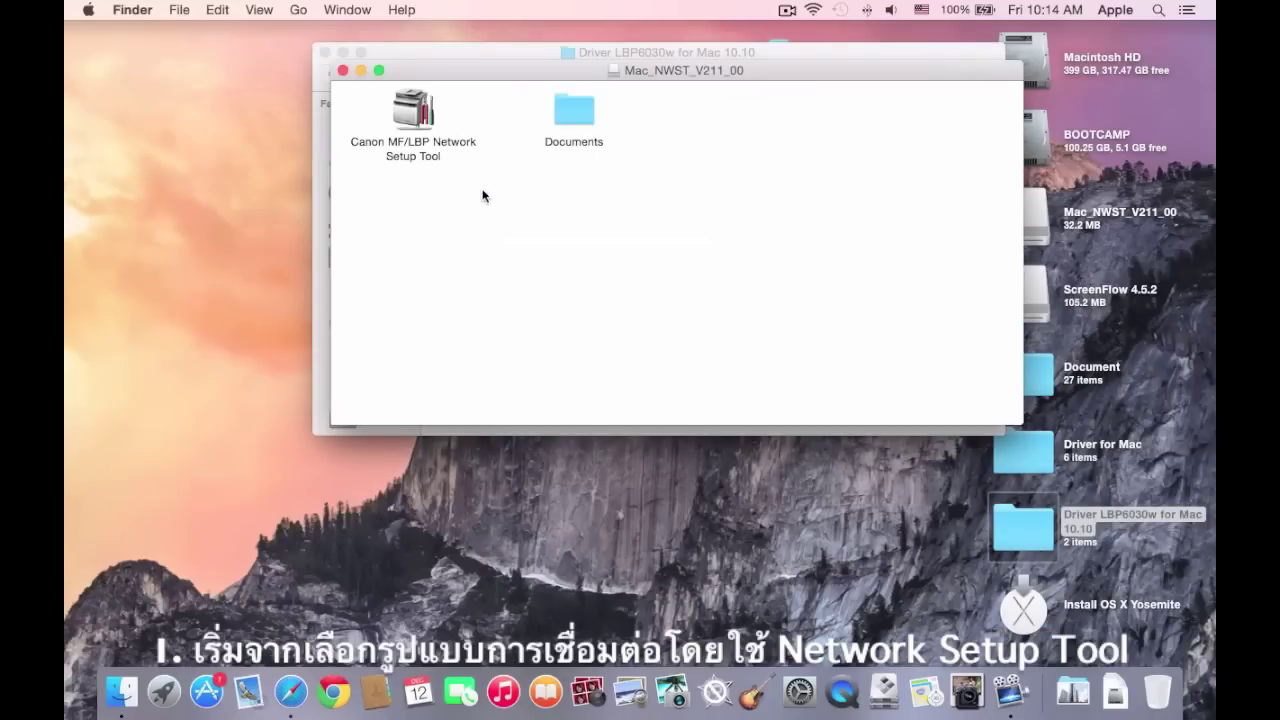
{"action": "double_click", "coordinate": [412, 126]}
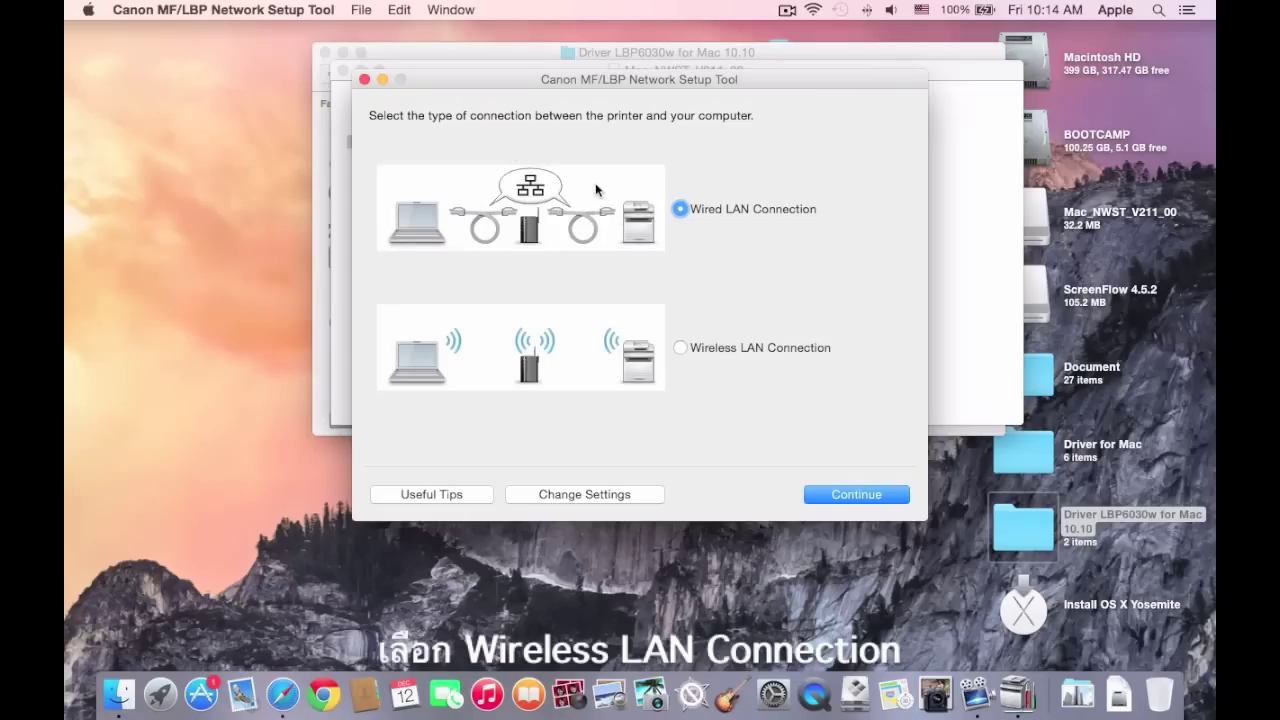
Choose Wireless LAN Connection with Easy Setup and no WPS, configure over USB, and search for access points.
{"action": "left_click", "coordinate": [679, 347]}
{"action": "left_click", "coordinate": [847, 495]}
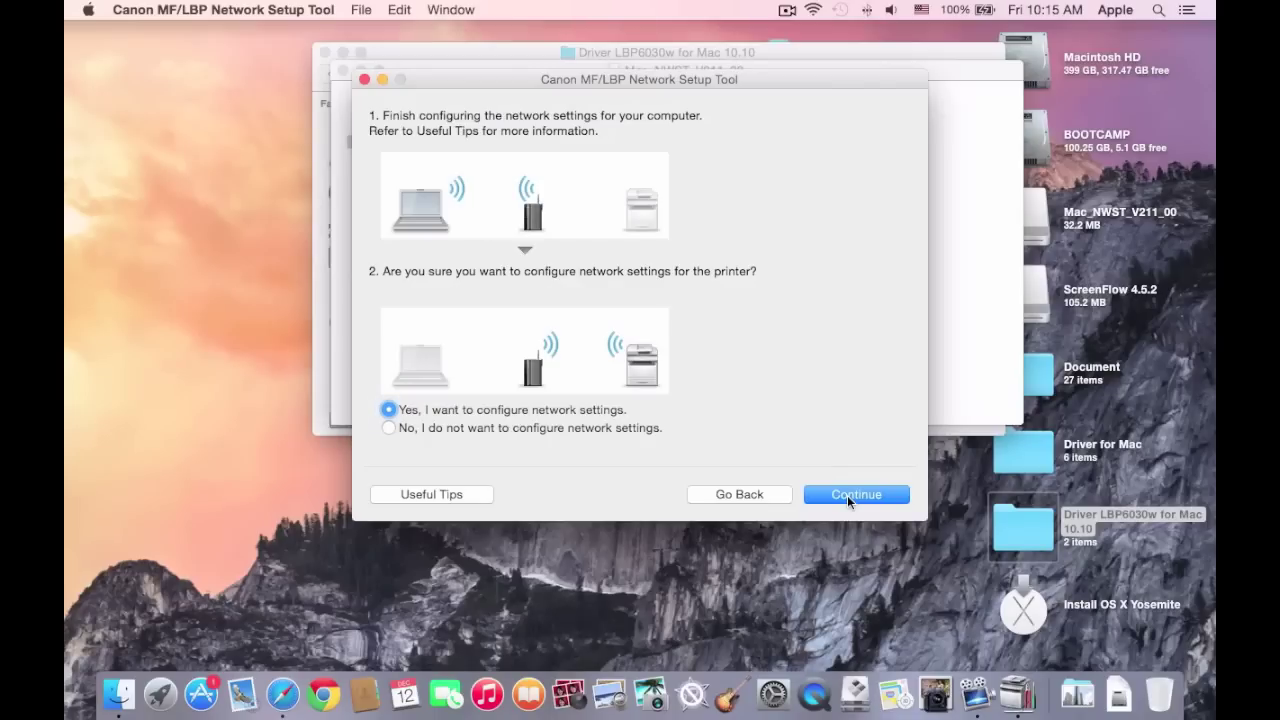
{"action": "left_click", "coordinate": [850, 495]}
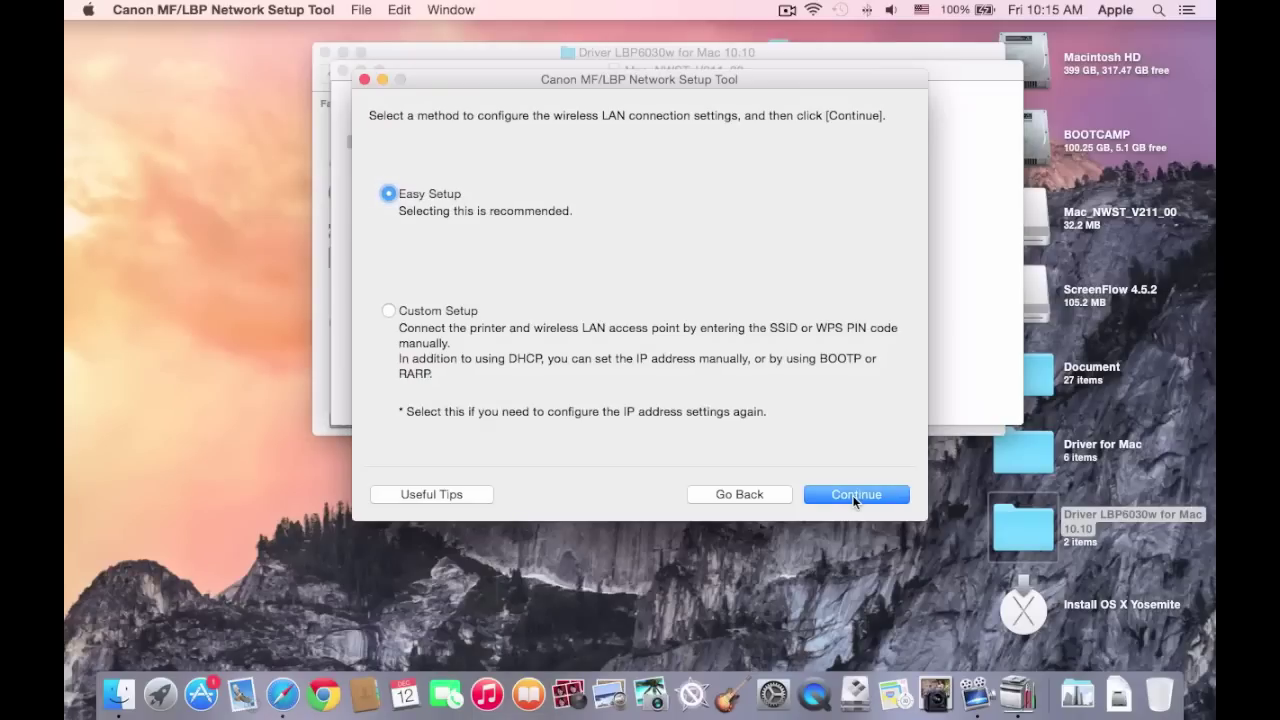
{"action": "left_click", "coordinate": [857, 495]}
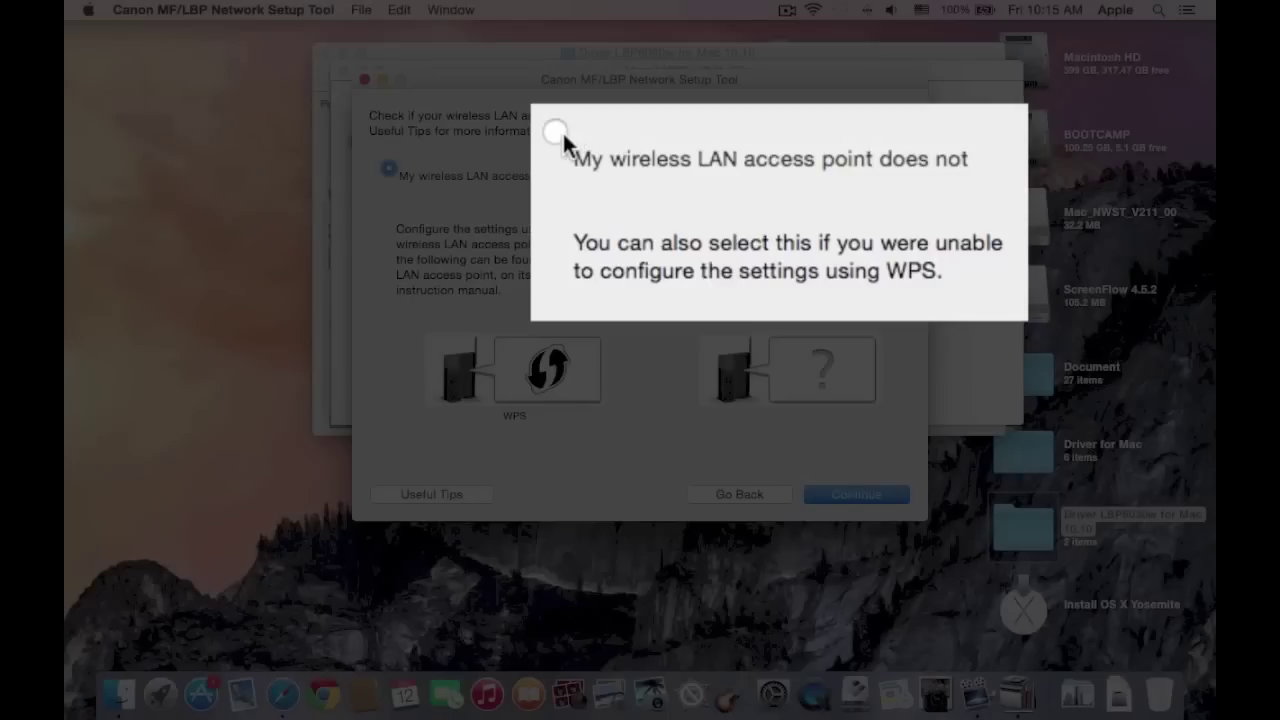
{"action": "left_click", "coordinate": [657, 168]}
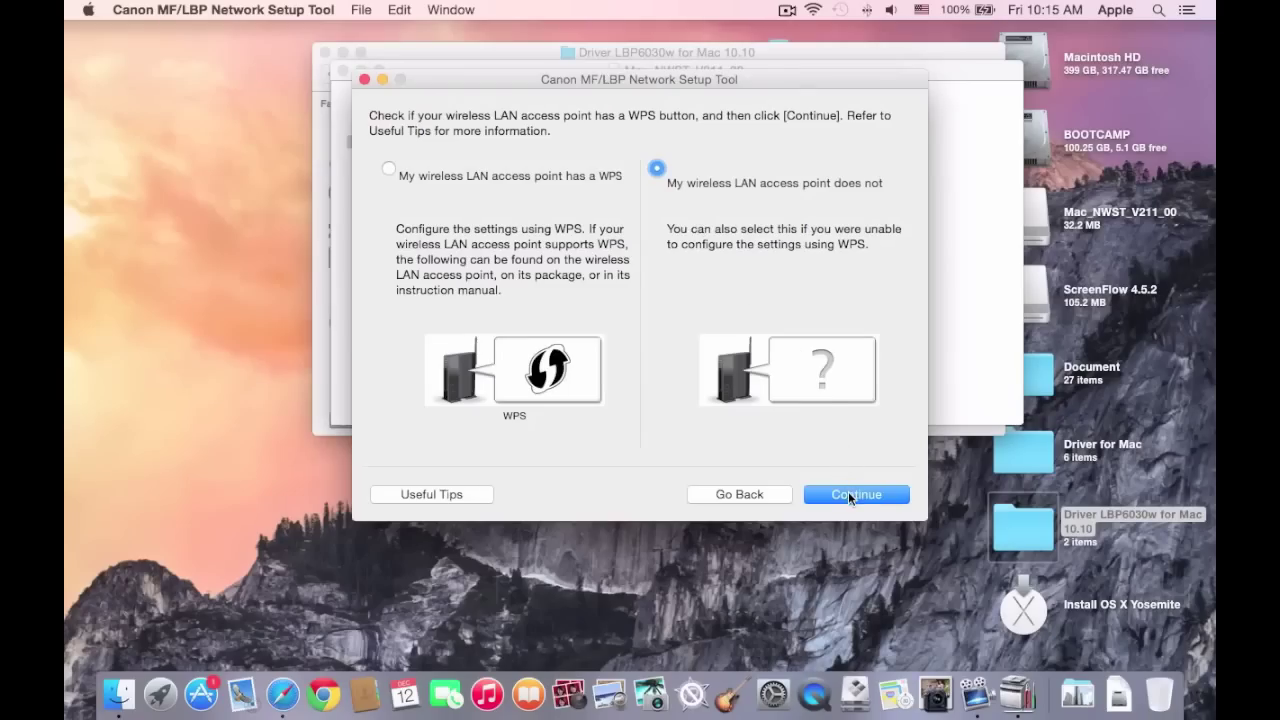
{"action": "left_click", "coordinate": [848, 493]}
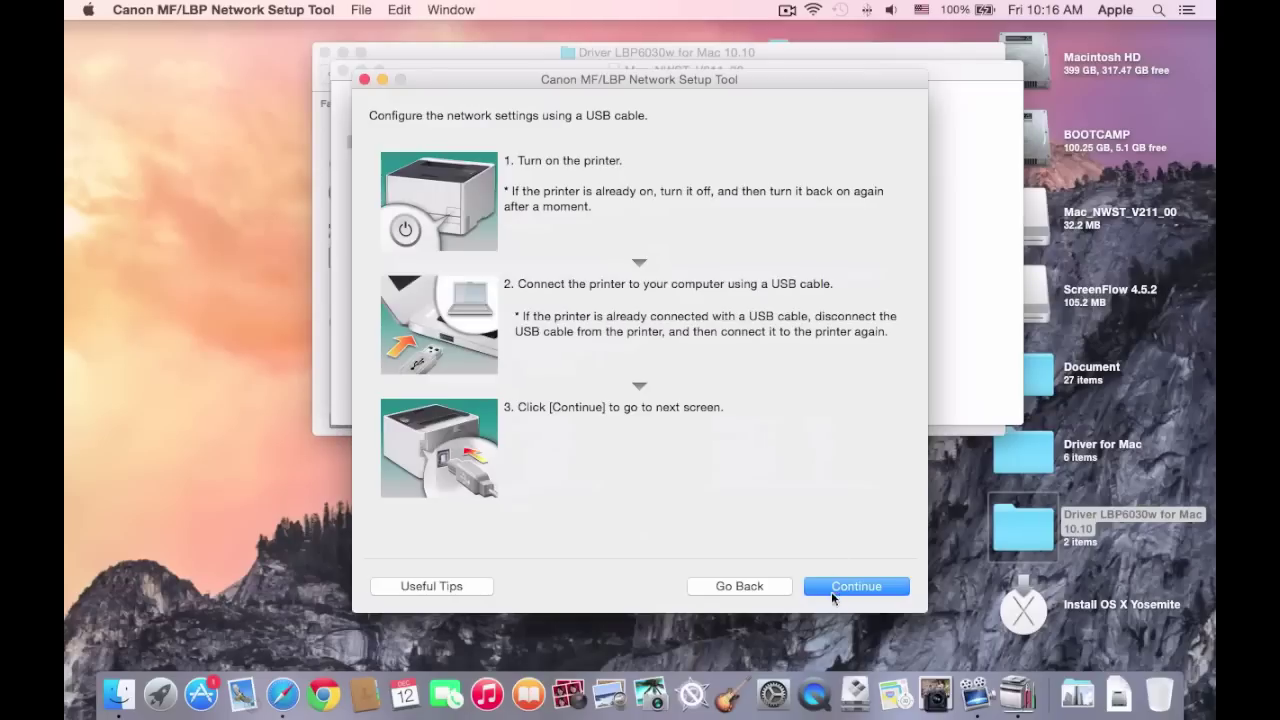
{"action": "left_click", "coordinate": [833, 586]}
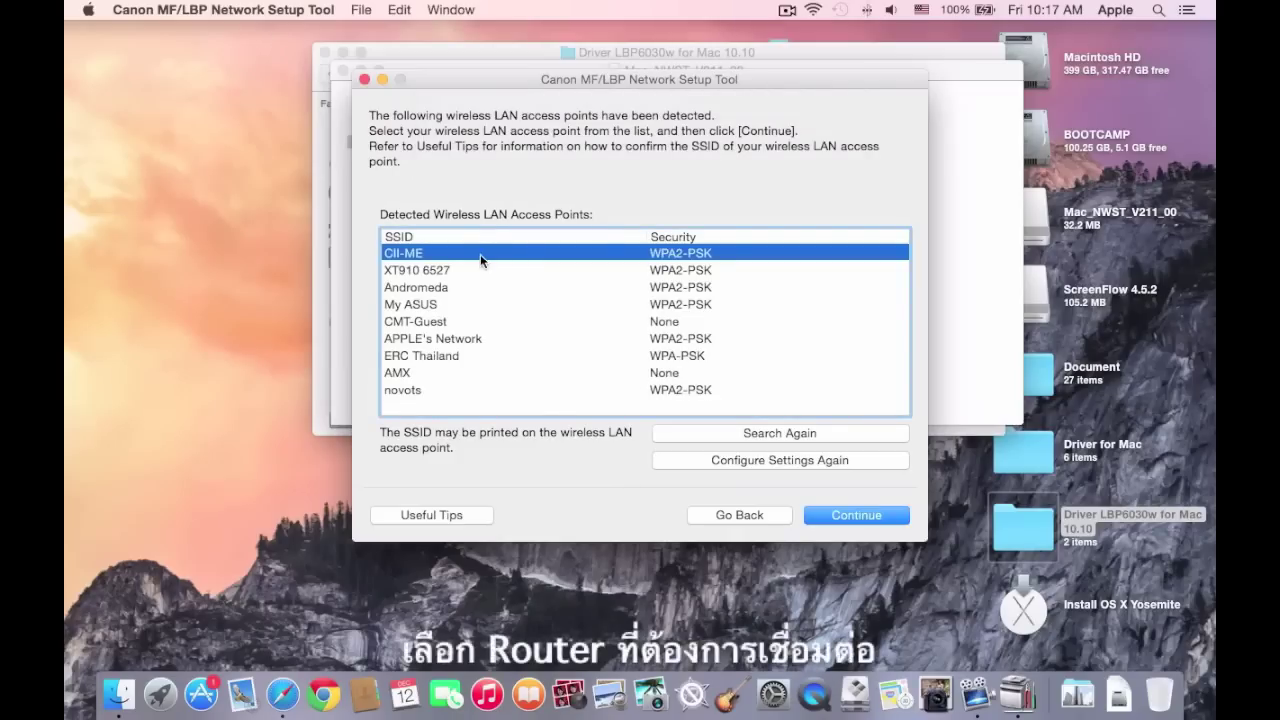
Select access point CII-ME, deny the keychain prompt, enter the Wi-Fi network key and connect.
{"action": "left_click", "coordinate": [877, 515]}
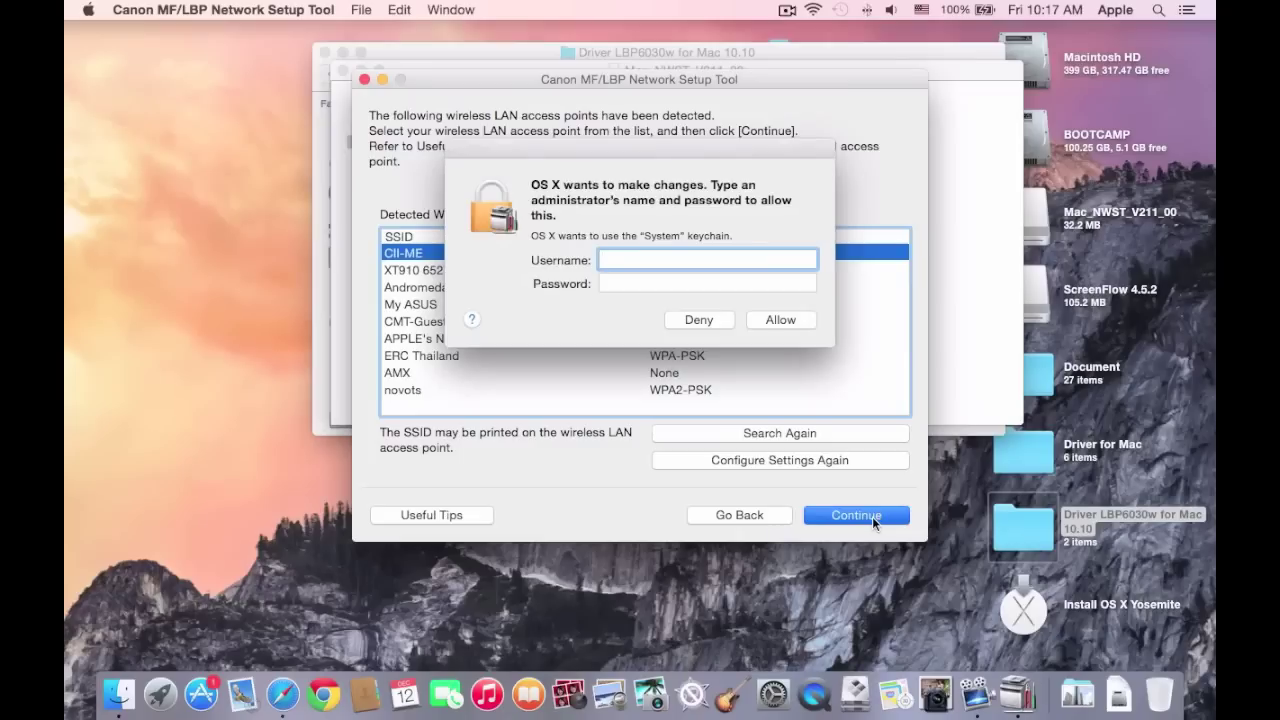
{"action": "left_click", "coordinate": [698, 320]}
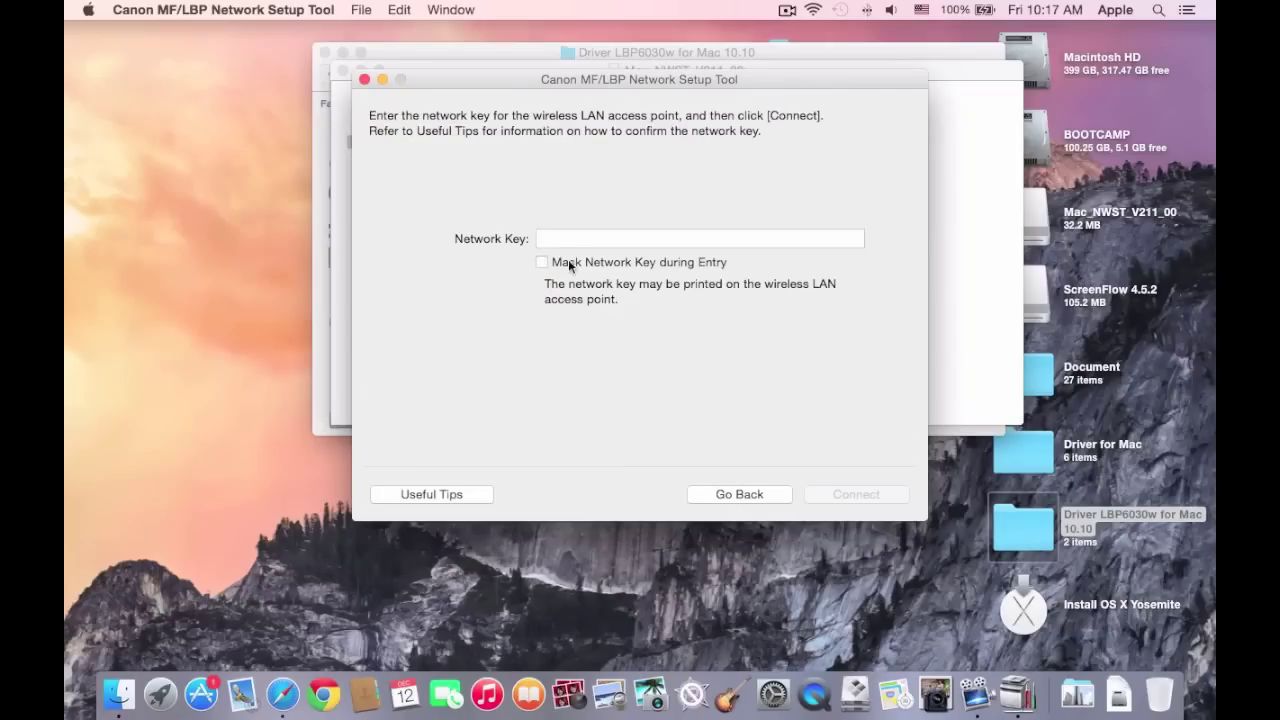
{"action": "left_click", "coordinate": [561, 238]}
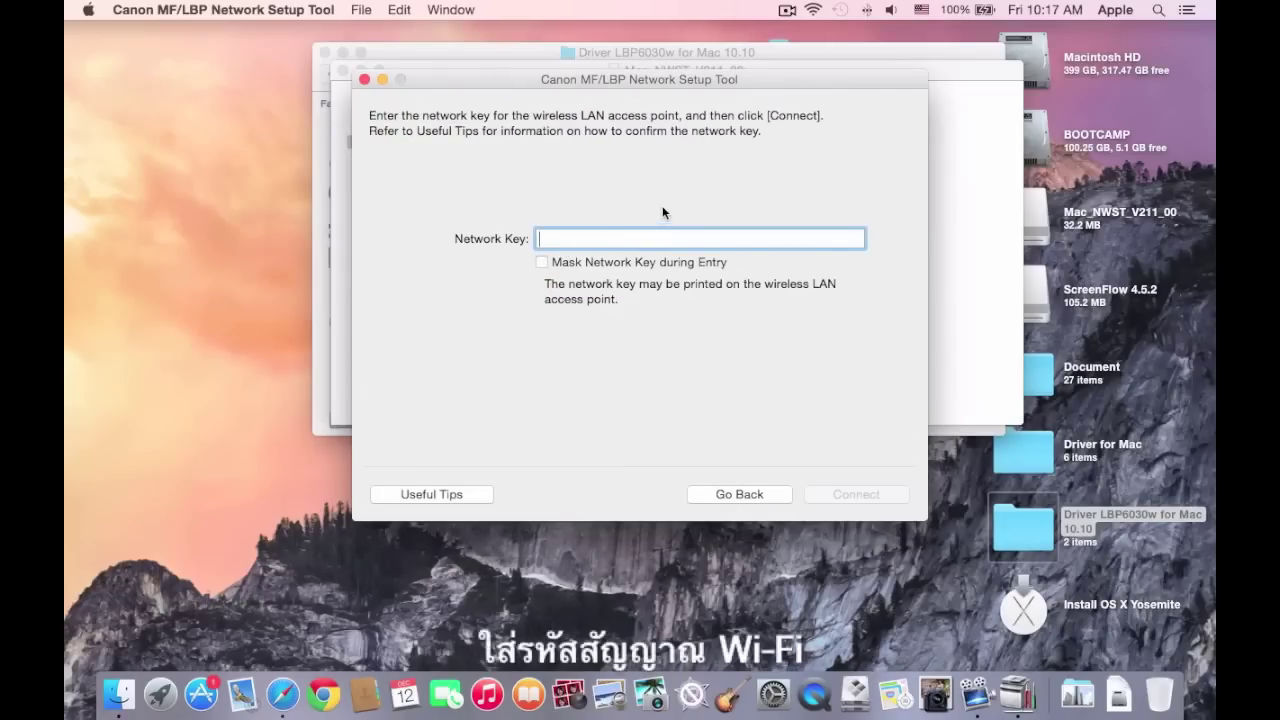
{"action": "type", "text": "123"}
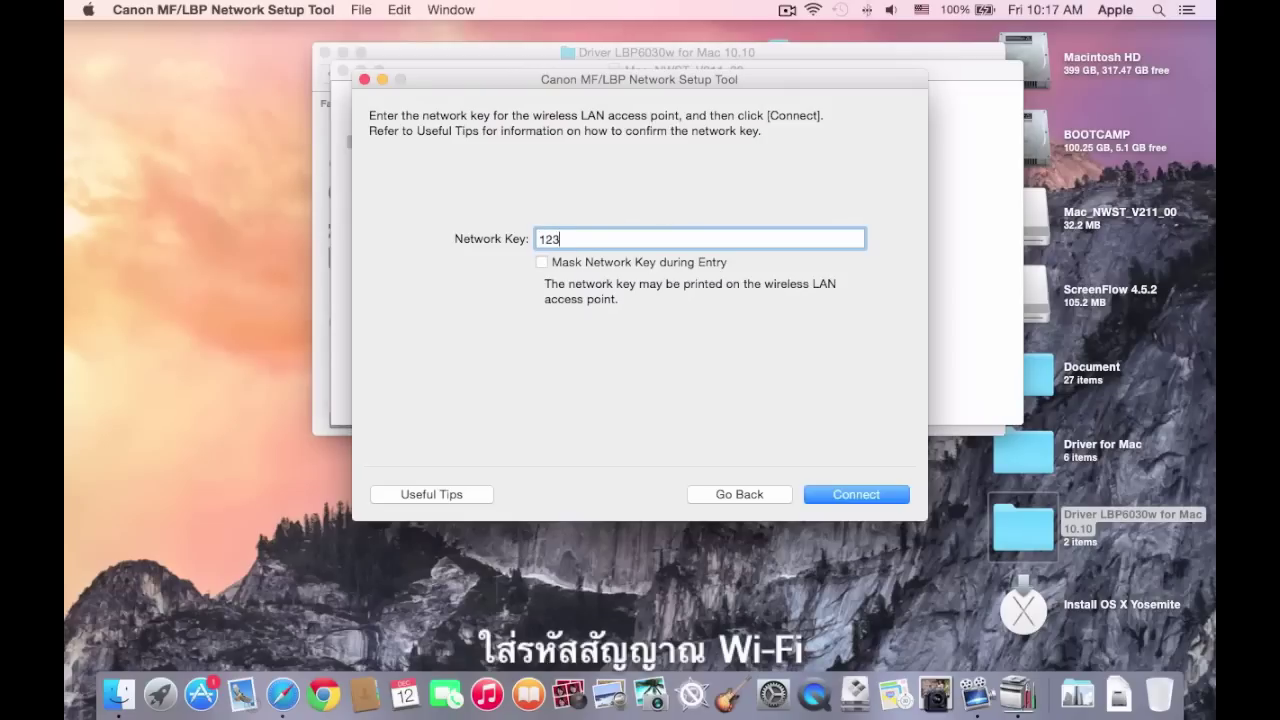
{"action": "type", "text": "4567890"}
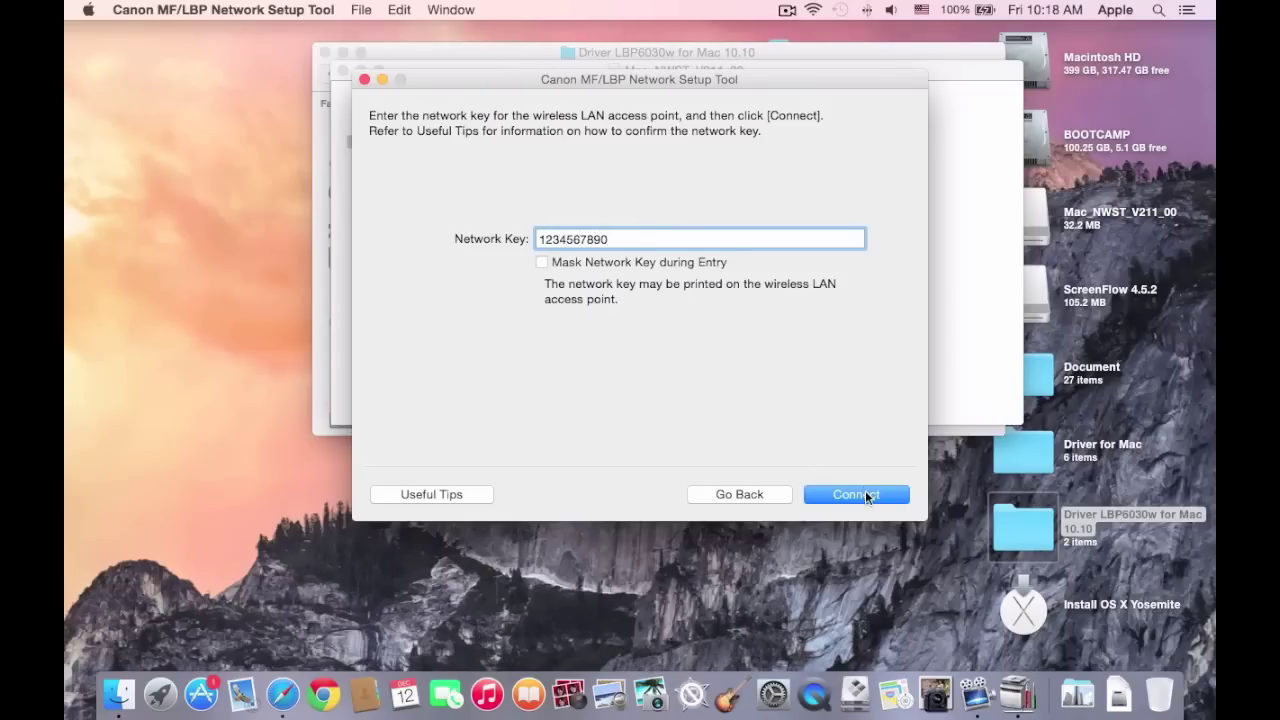
{"action": "left_click", "coordinate": [865, 490]}
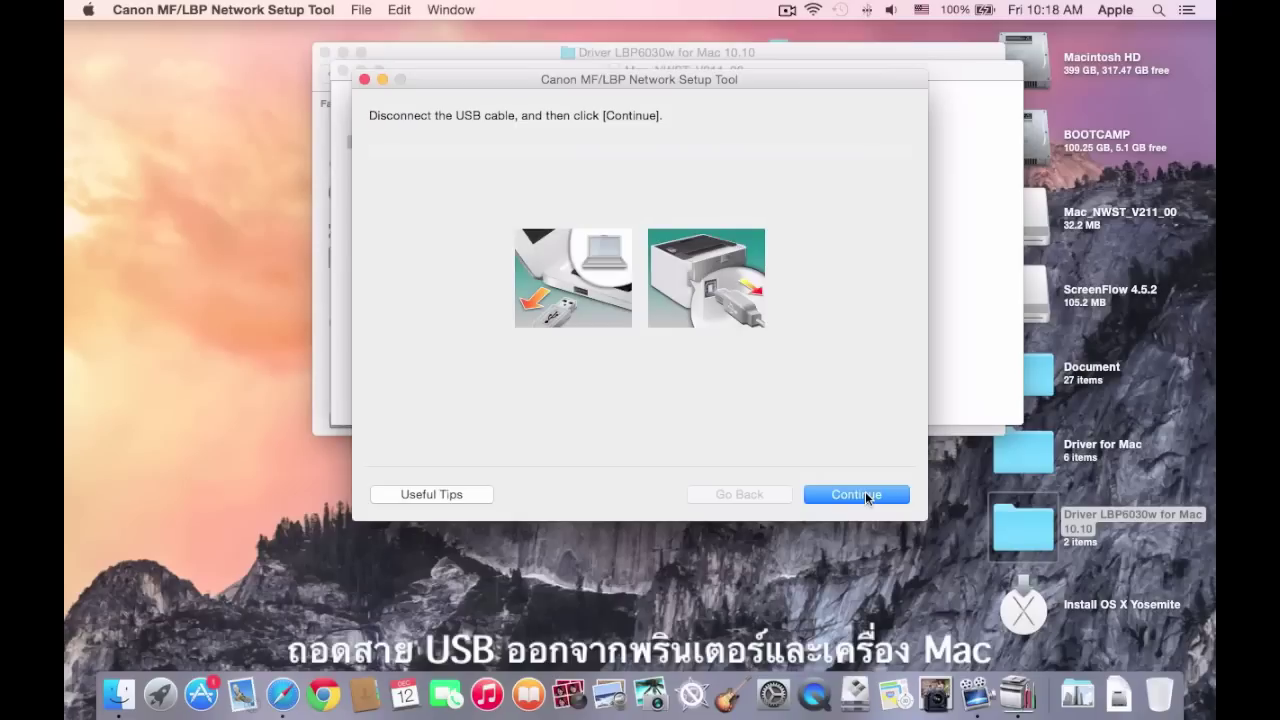
Confirm the USB cable is unplugged and exit the completed Network Setup Tool.
{"action": "left_click", "coordinate": [857, 496]}
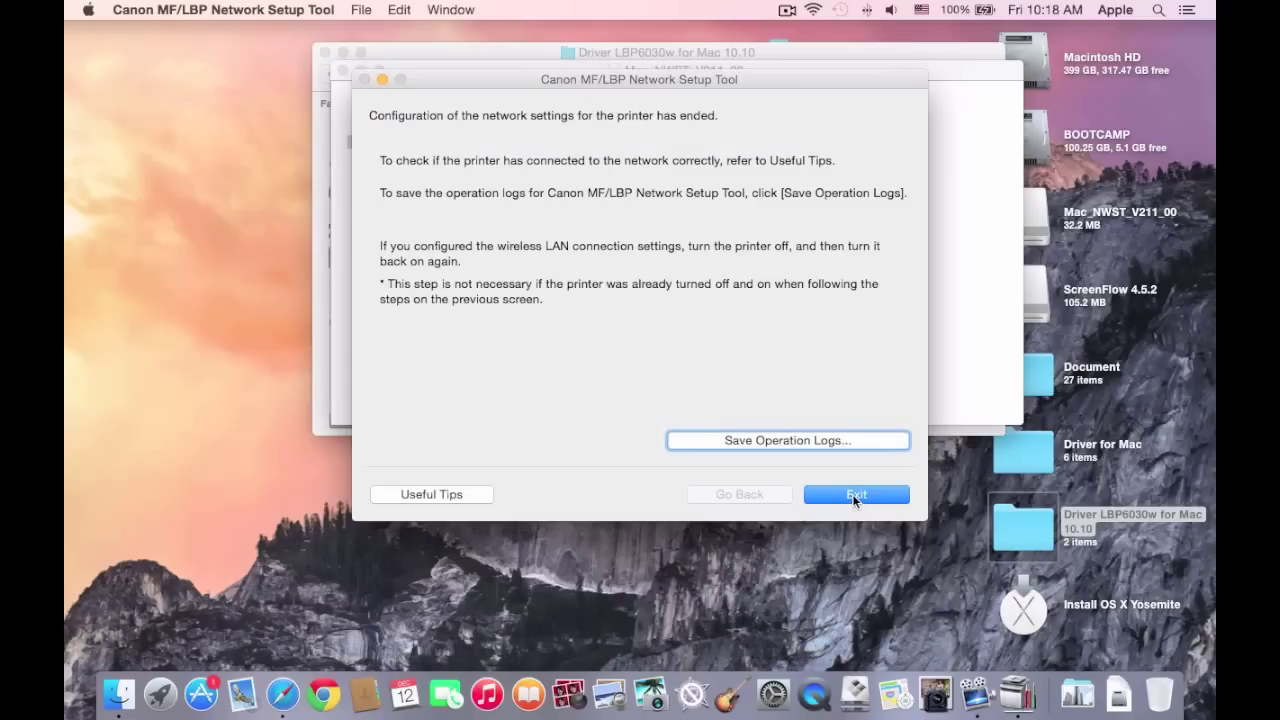
{"action": "left_click", "coordinate": [852, 494]}
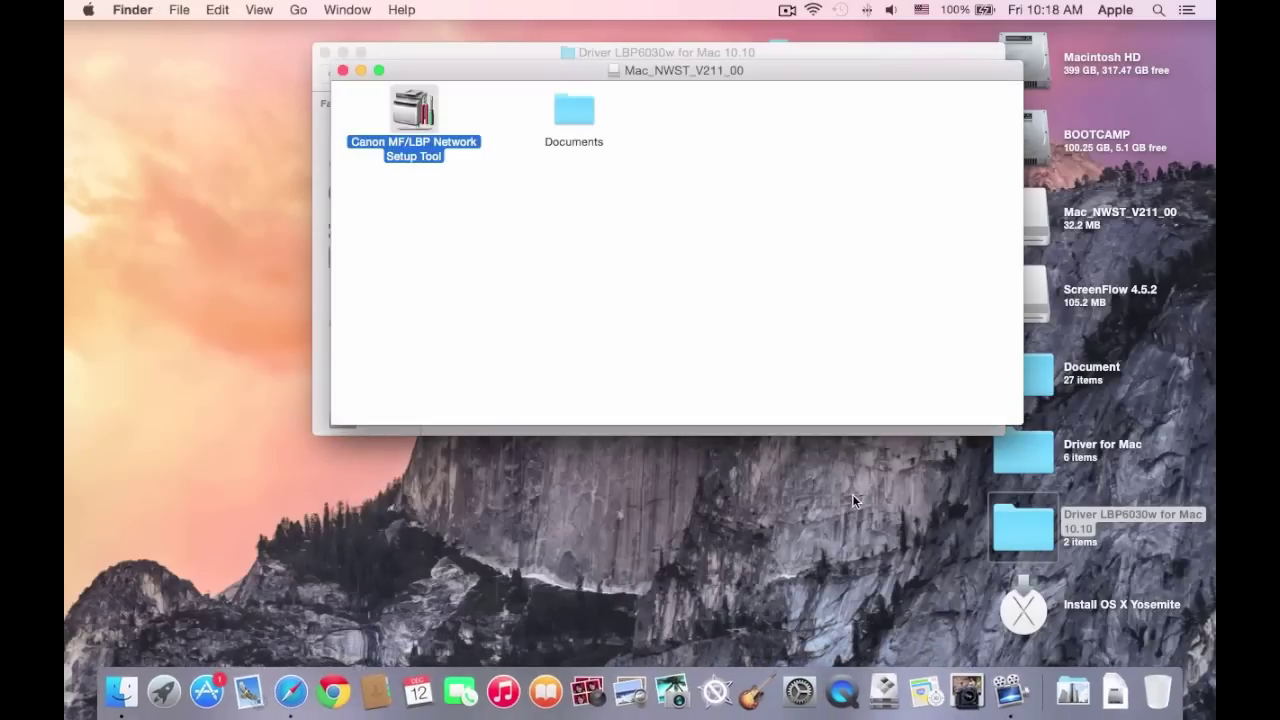
Close the NWST window, mount Mac_UFRIILT_V120_00.dmg, and run UFRII_LT_CARPS2_Installer.pkg from its SFP folder.
{"action": "left_click", "coordinate": [343, 71]}
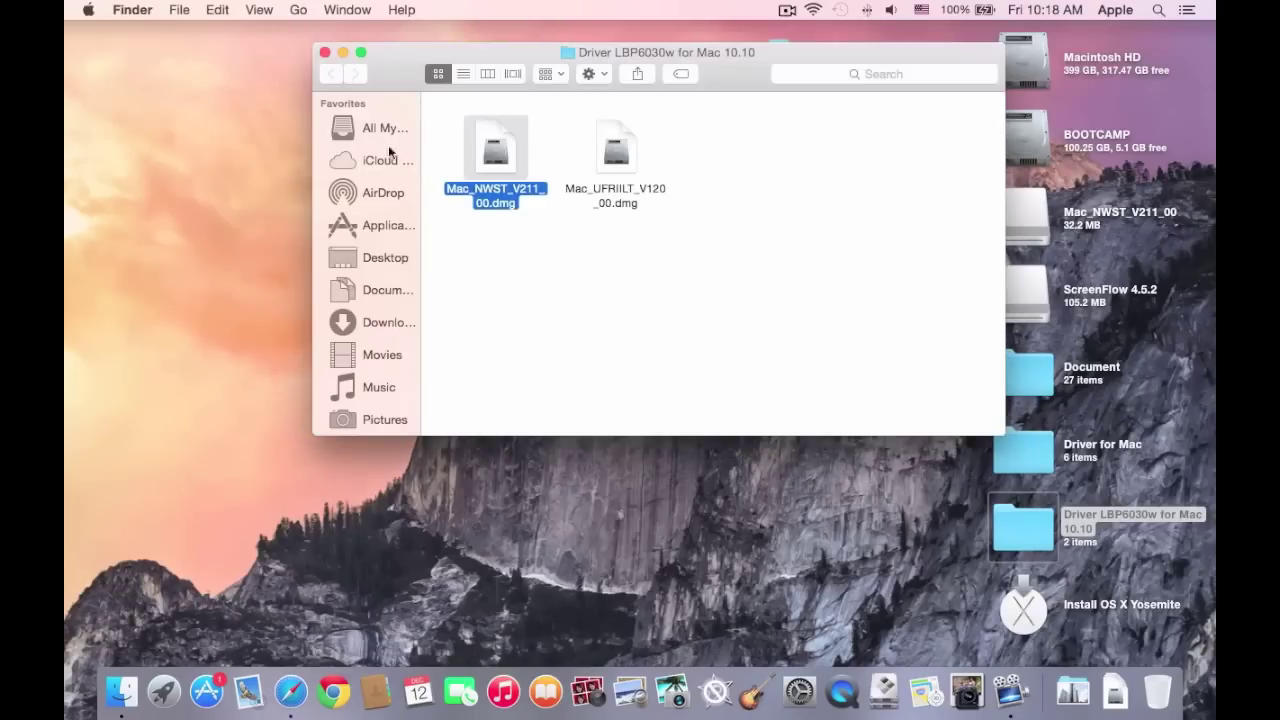
{"action": "left_click", "coordinate": [576, 253]}
{"action": "left_click", "coordinate": [625, 200]}
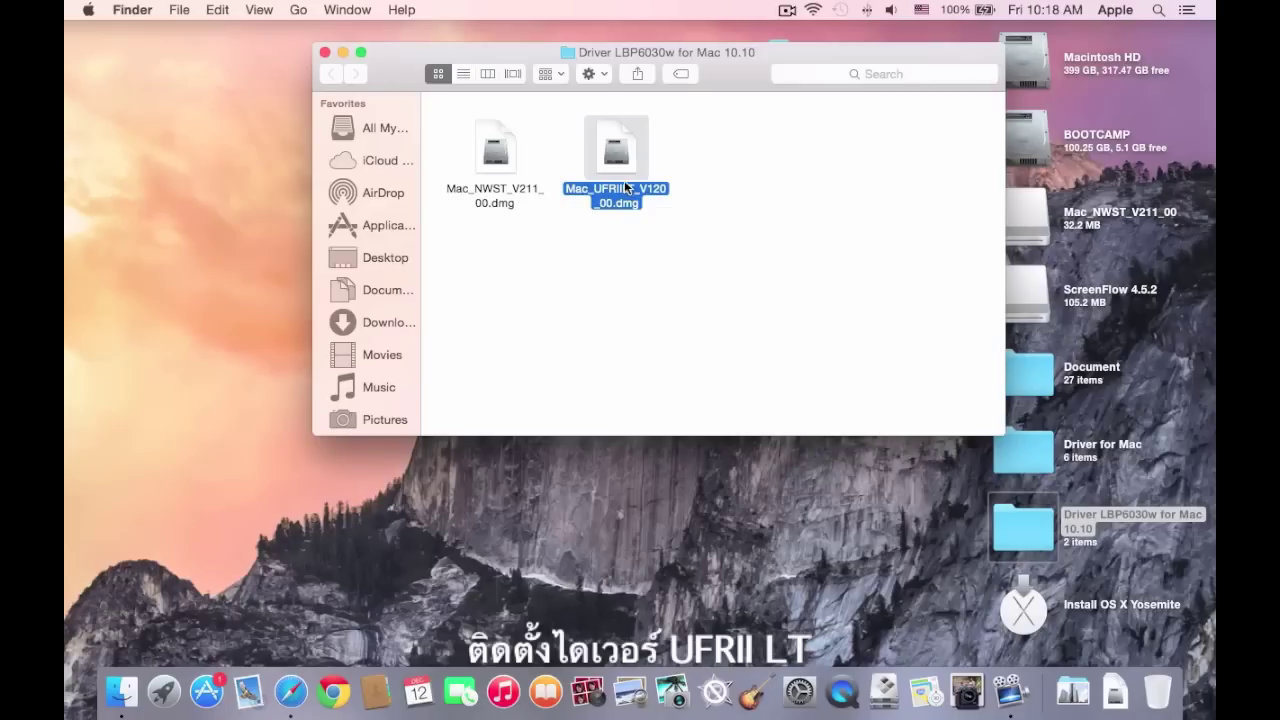
{"action": "double_click", "coordinate": [625, 186]}
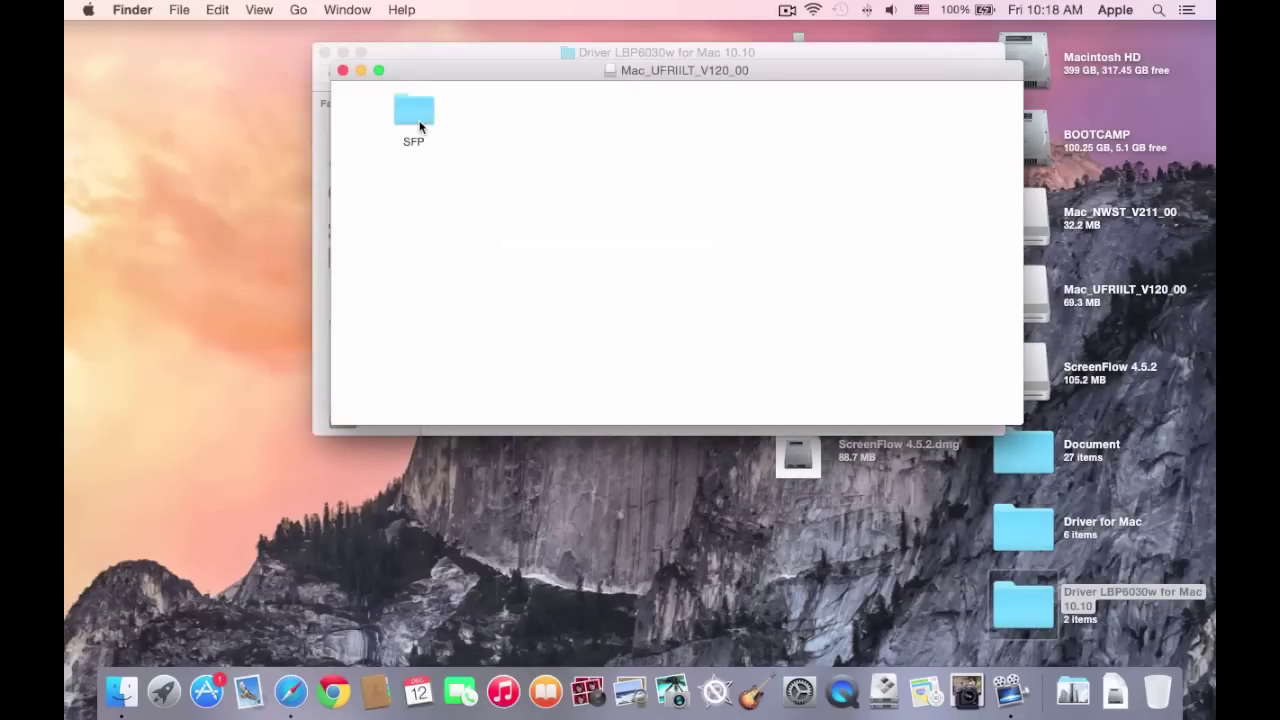
{"action": "double_click", "coordinate": [420, 126]}
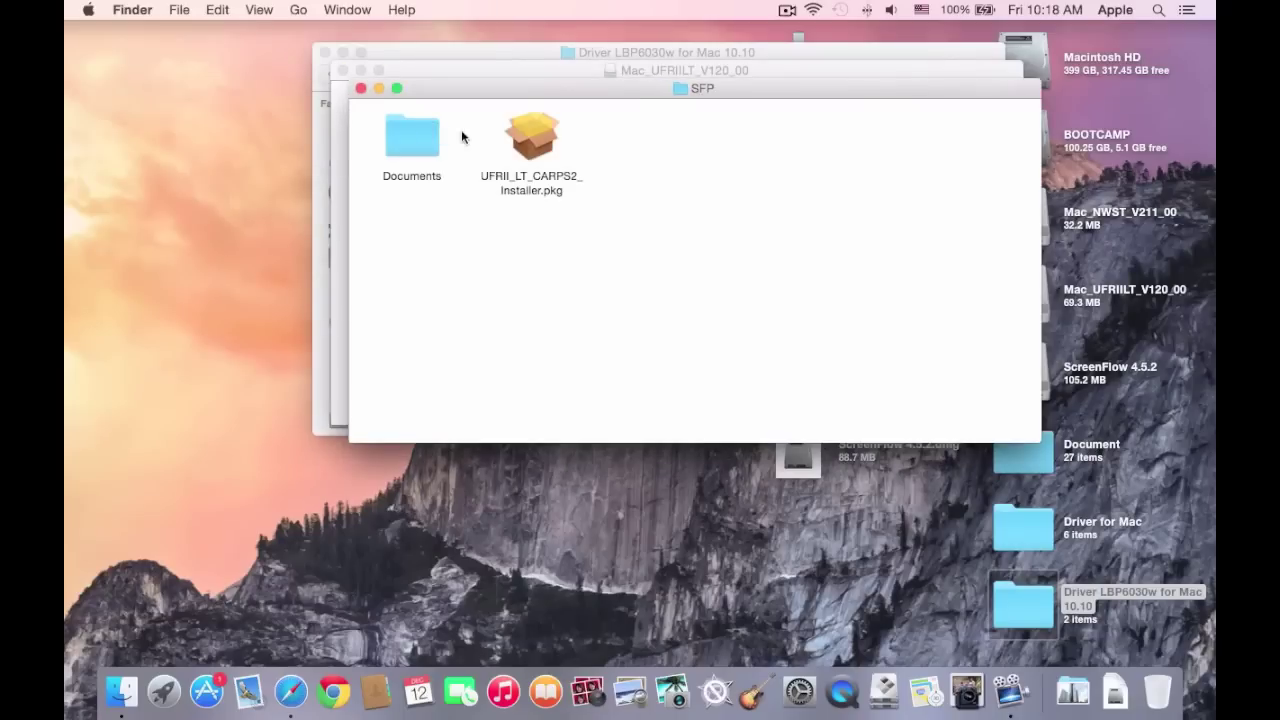
{"action": "double_click", "coordinate": [530, 150]}
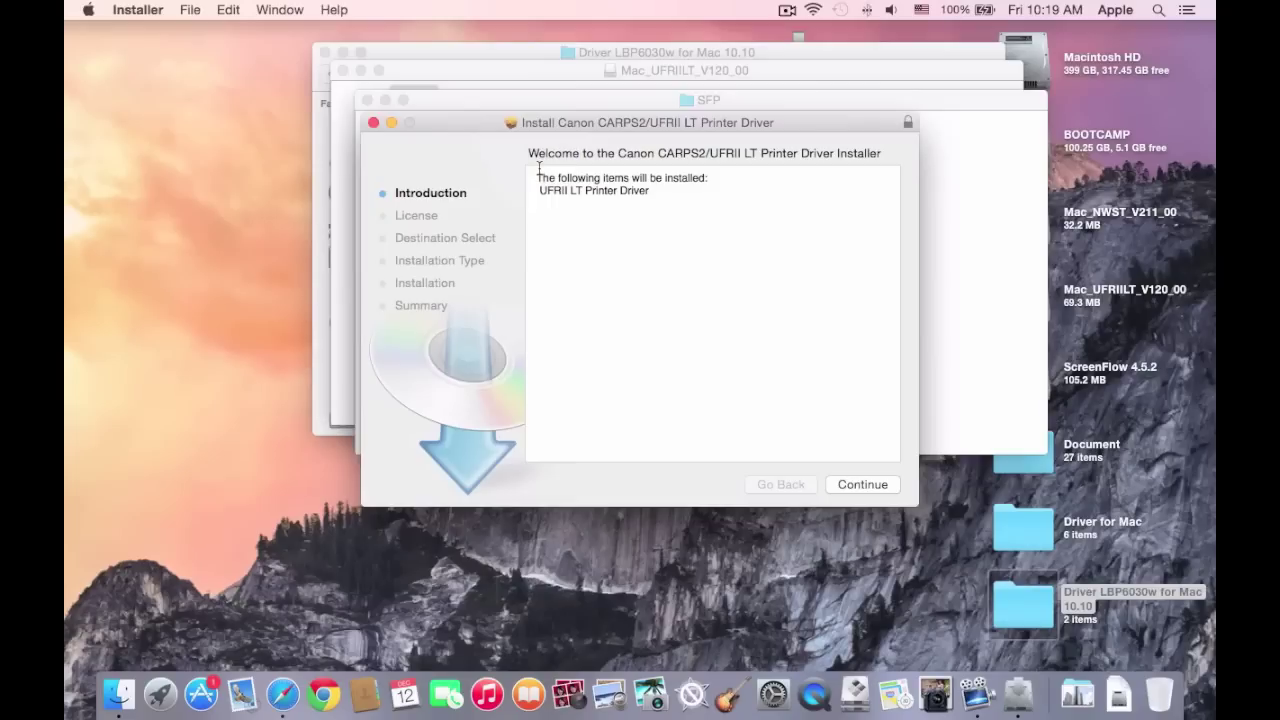
Install the Canon CARPS2/UFRII LT Printer Driver, agreeing to the licence and authorising with the admin password.
{"action": "left_click", "coordinate": [866, 484]}
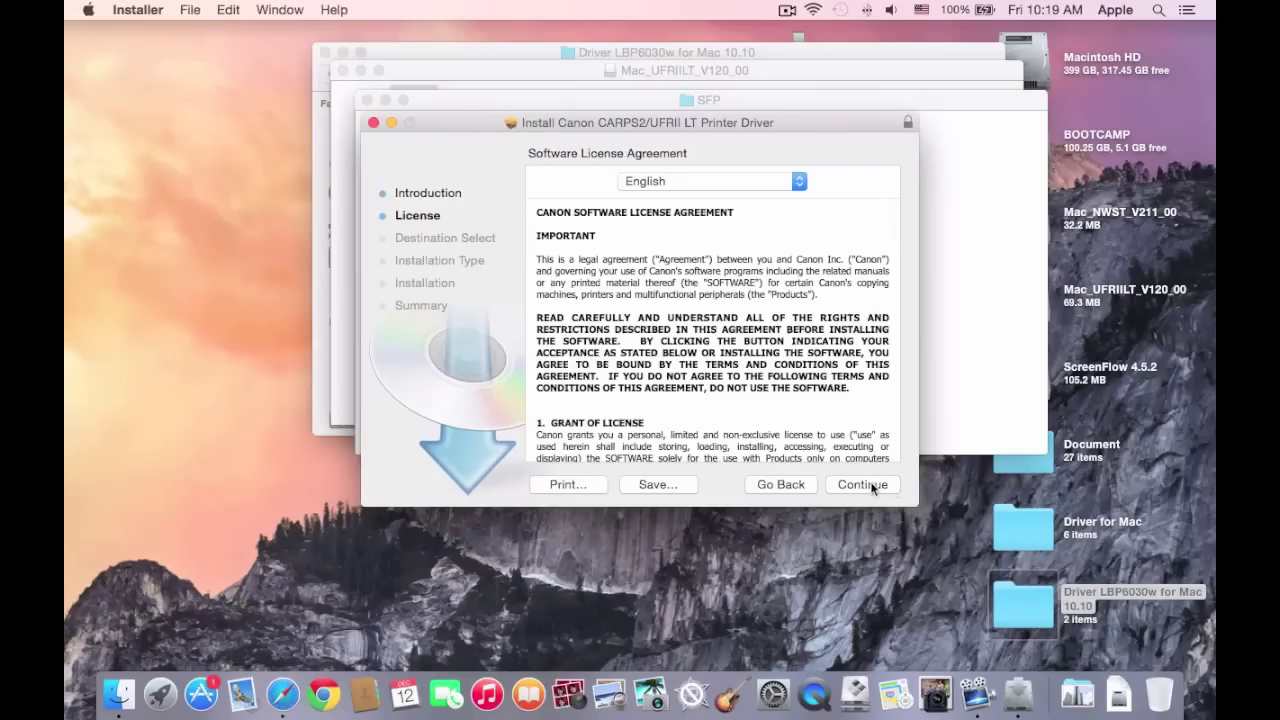
{"action": "left_click", "coordinate": [877, 485]}
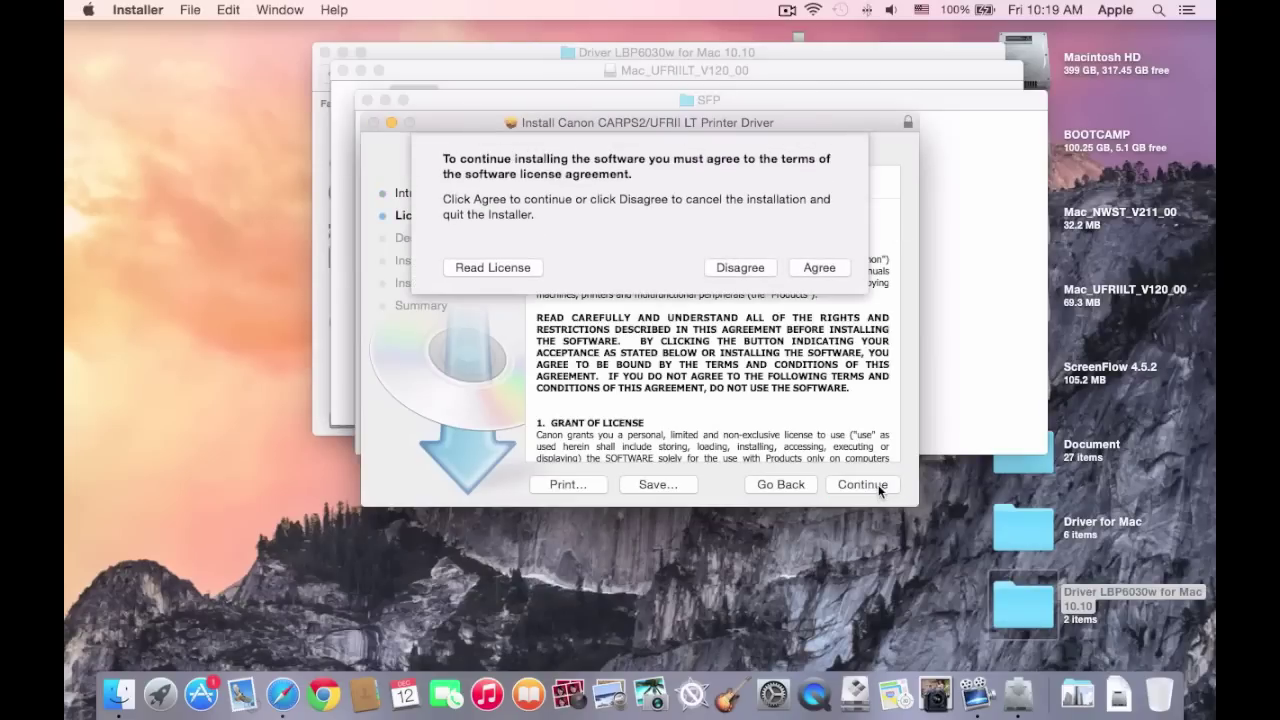
{"action": "left_click", "coordinate": [831, 267]}
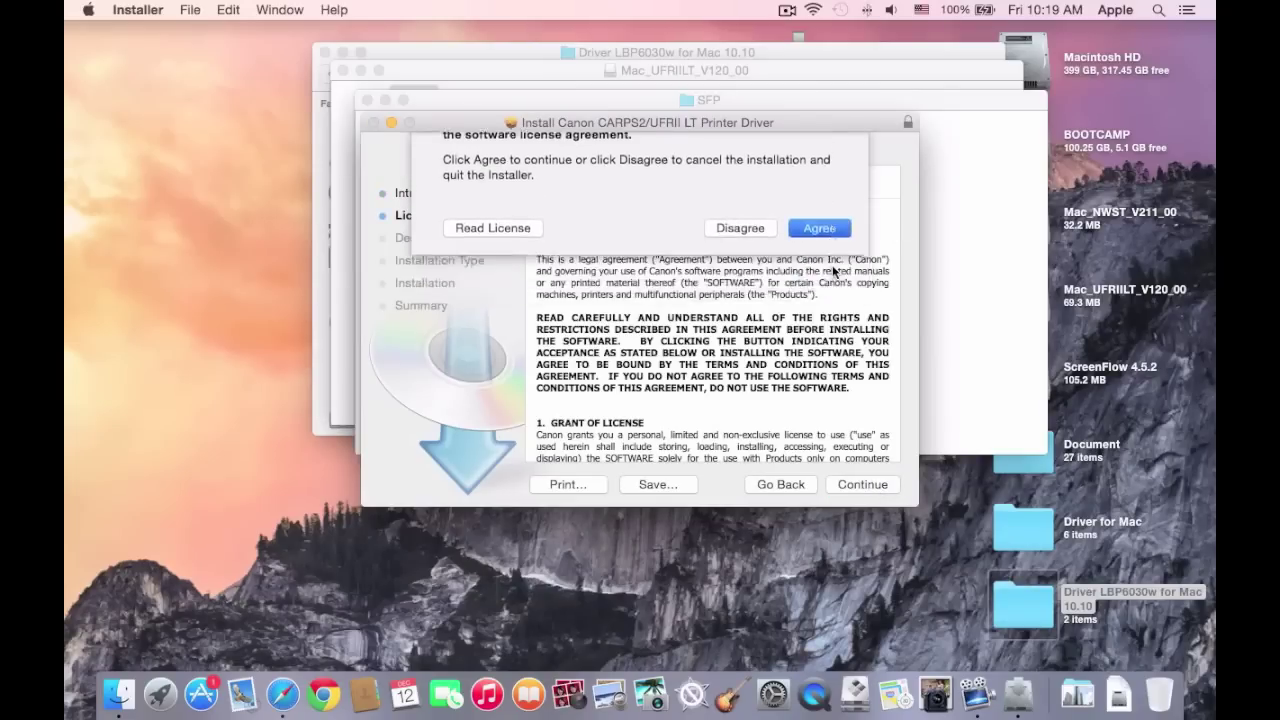
{"action": "left_click", "coordinate": [862, 488]}
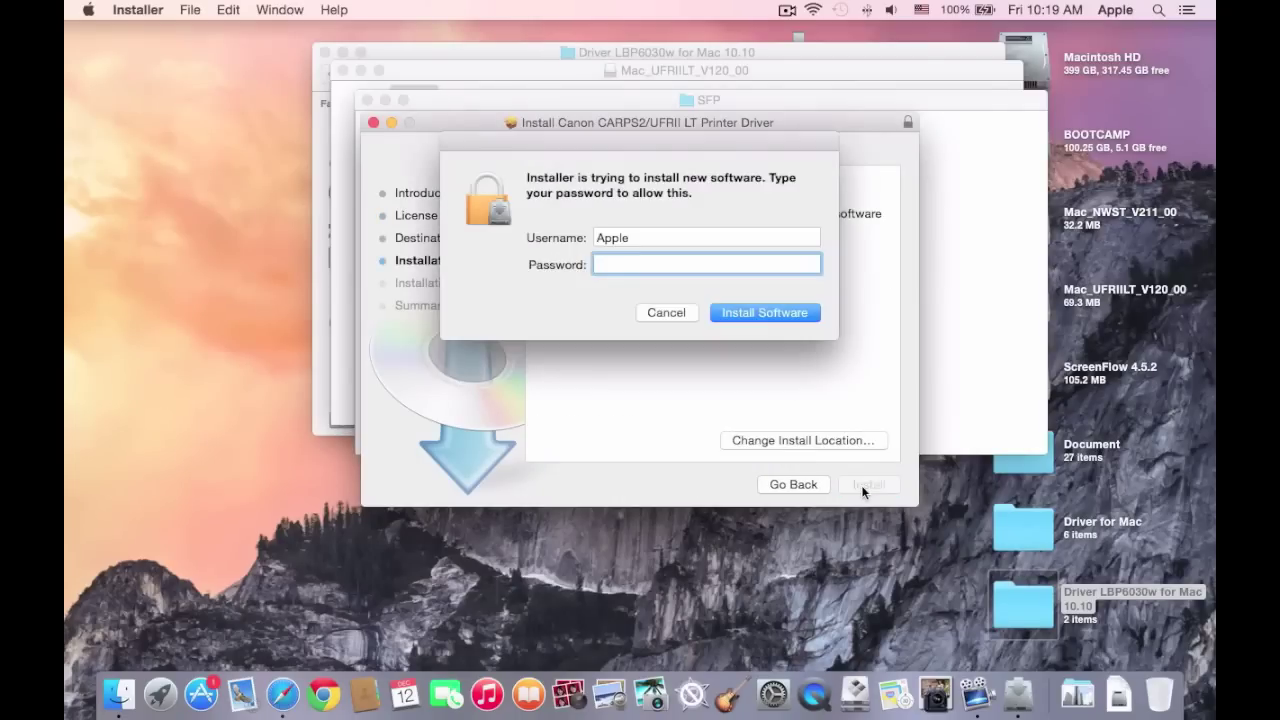
{"action": "left_click", "coordinate": [793, 316]}
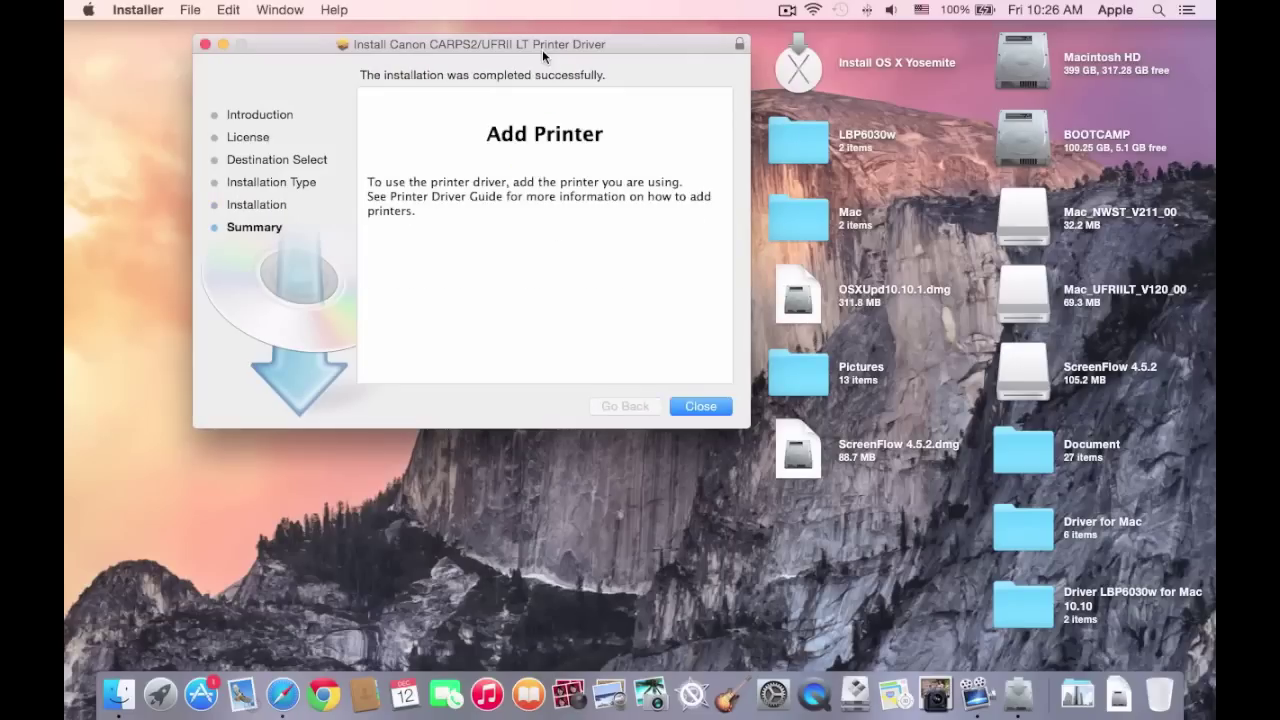
{"action": "left_click", "coordinate": [712, 409]}
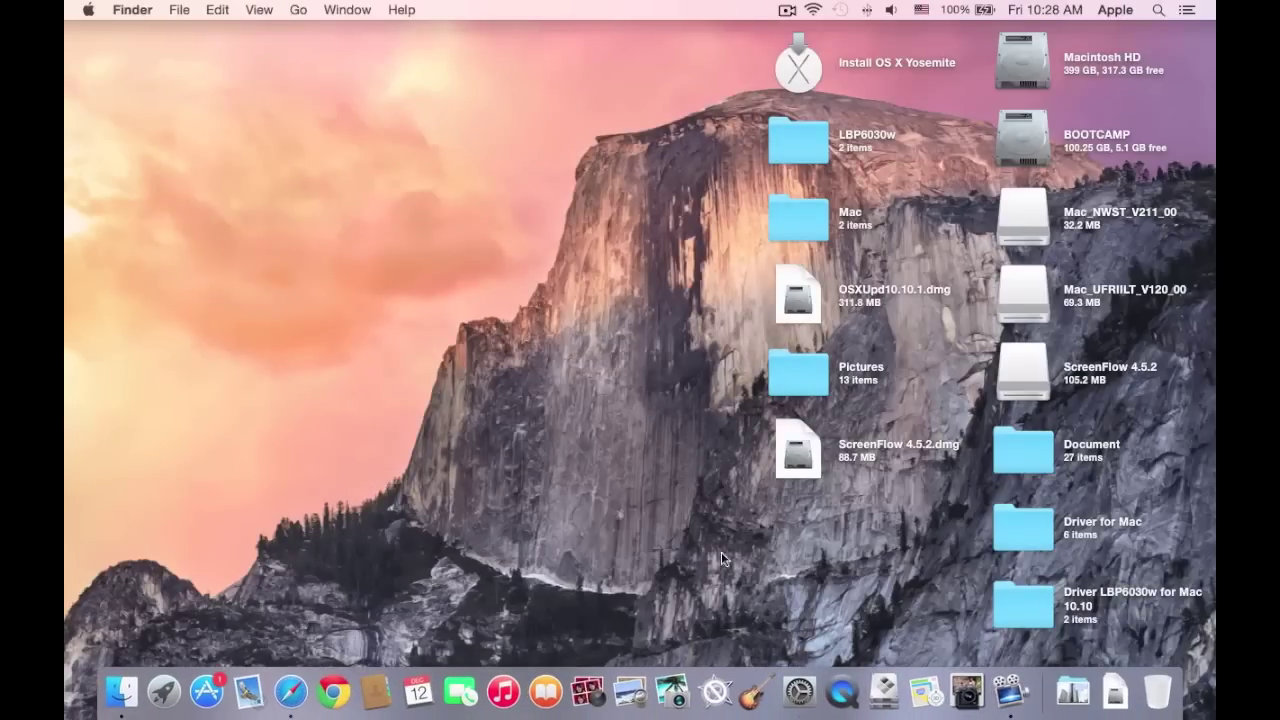
In Printers & Scanners, add the Bonjour-detected Canon LBP6030w/6018w and bring up the Use driver choices.
{"action": "left_click", "coordinate": [799, 695]}
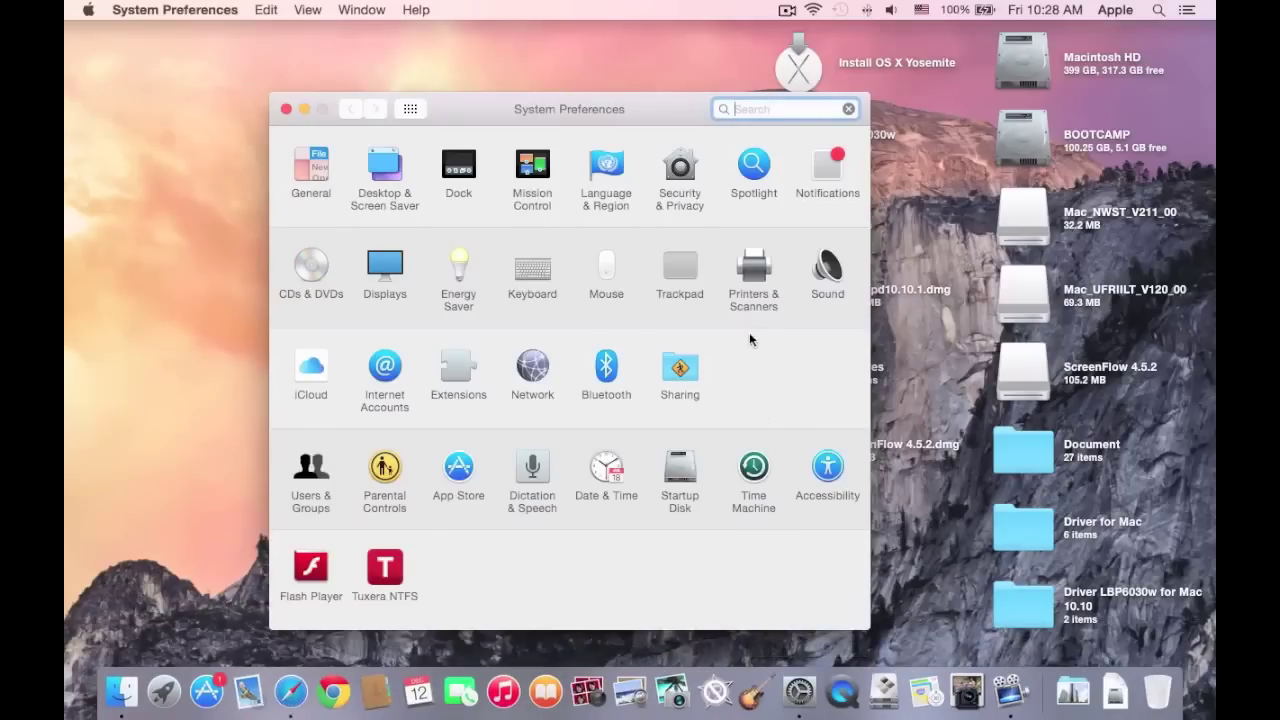
{"action": "left_click", "coordinate": [733, 300]}
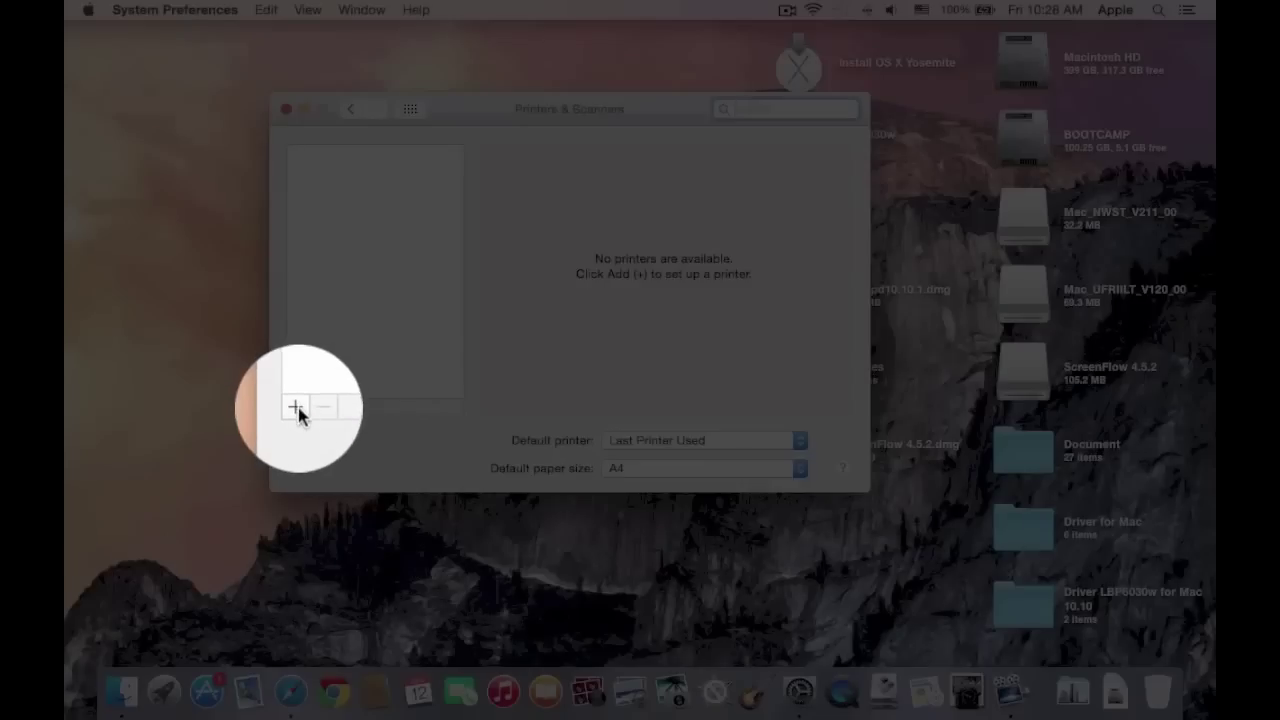
{"action": "left_click", "coordinate": [296, 407]}
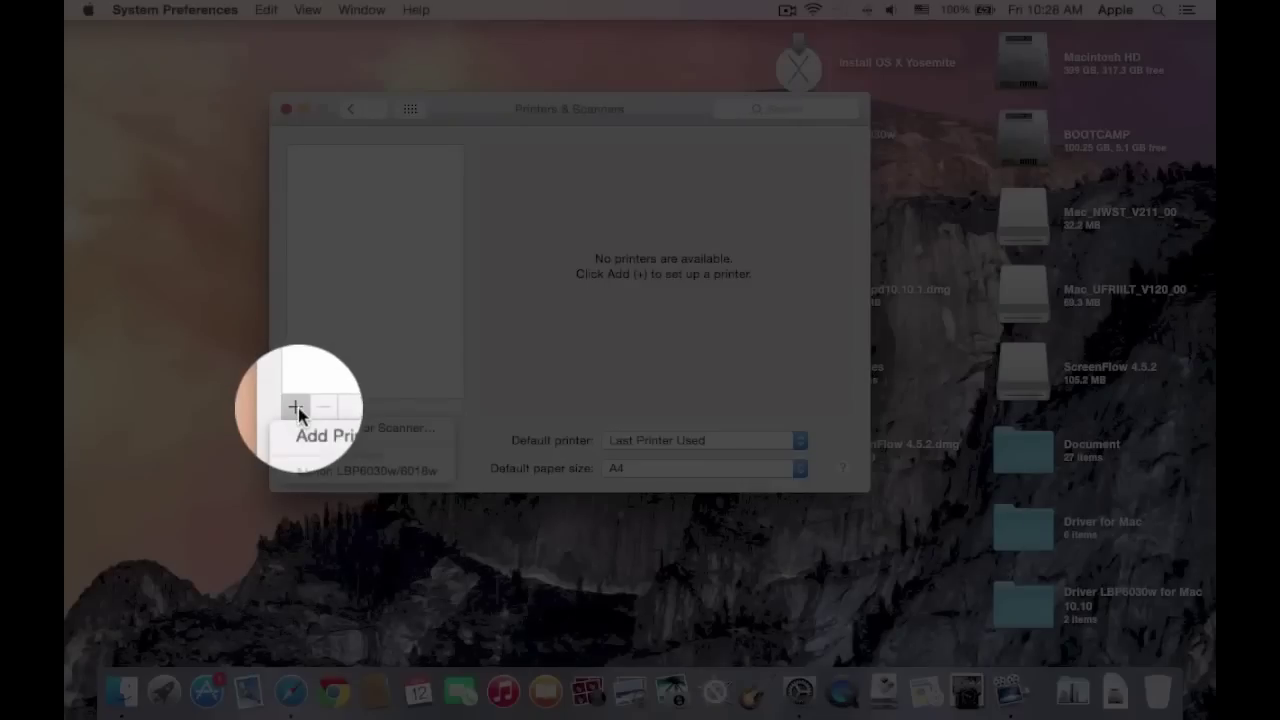
{"action": "left_click", "coordinate": [343, 433]}
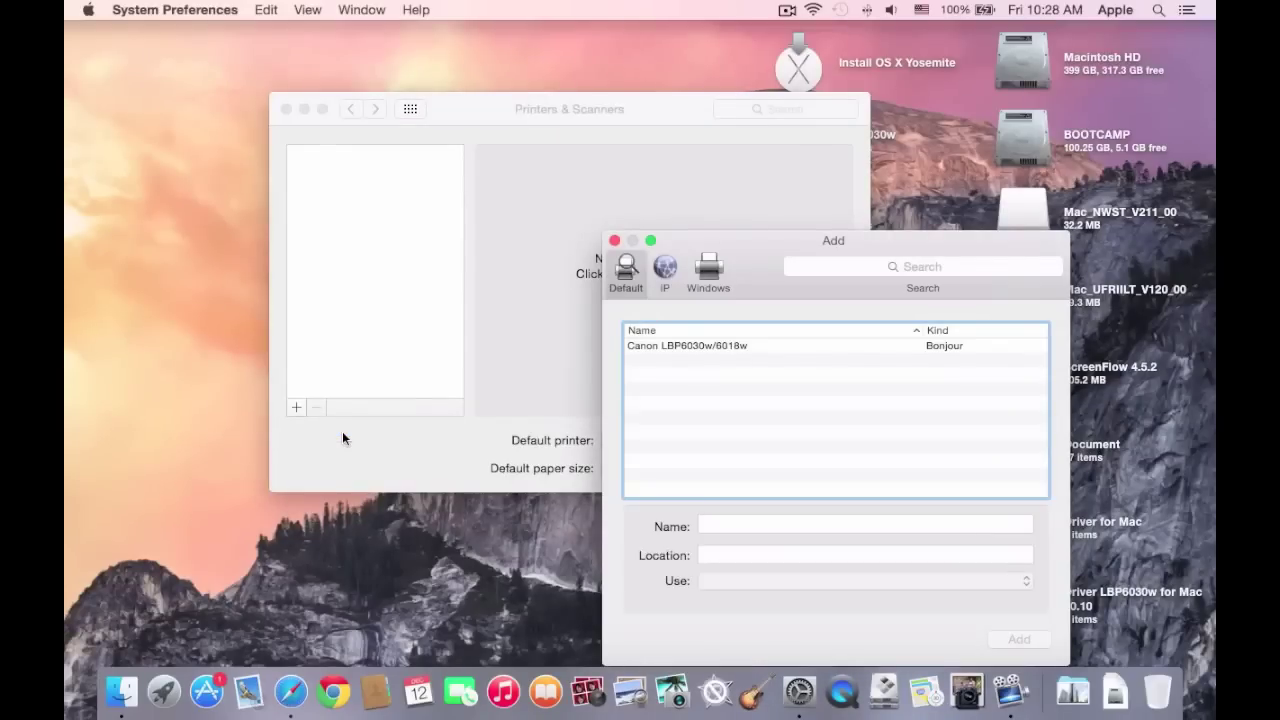
{"action": "left_click", "coordinate": [684, 348]}
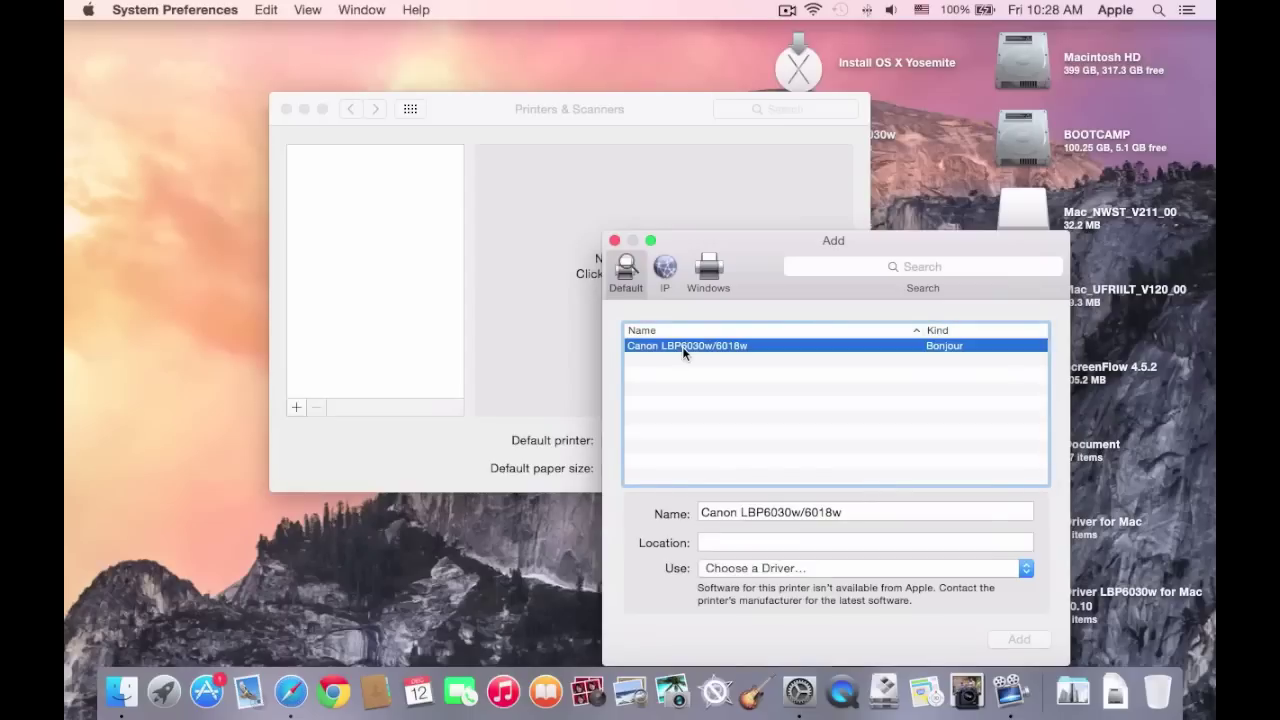
{"action": "left_click", "coordinate": [1025, 568]}
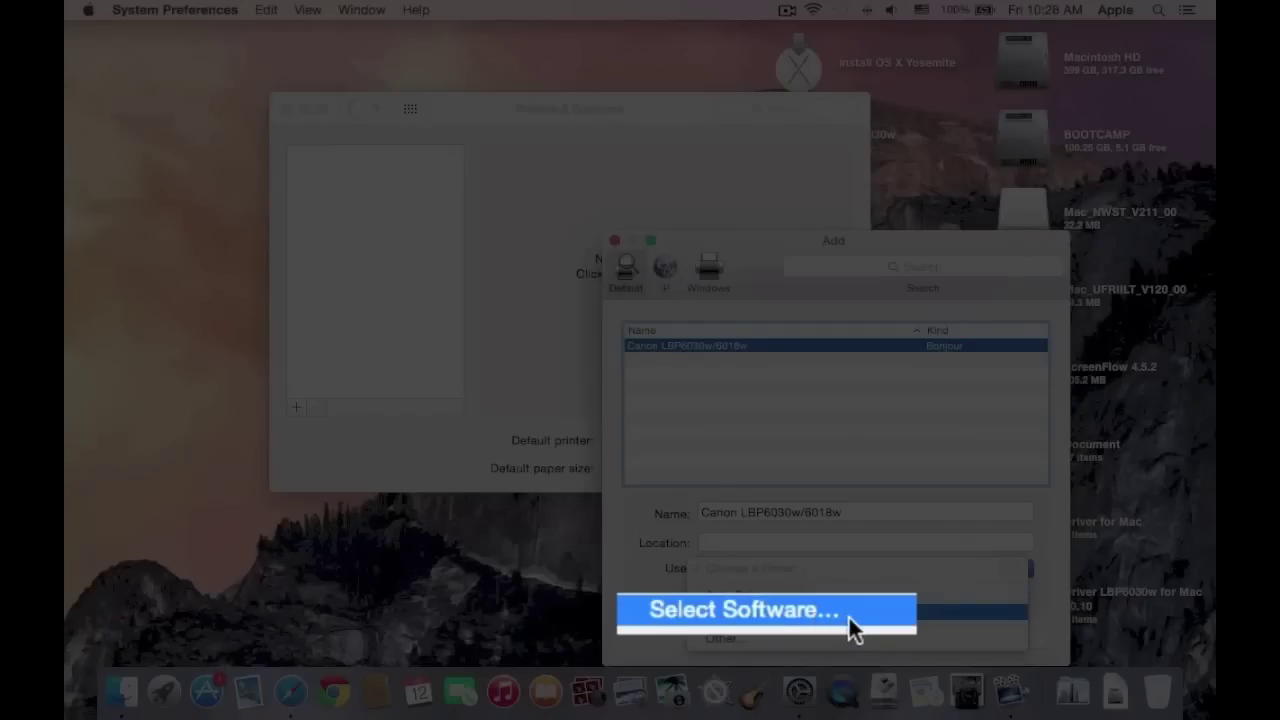
Choose Select Software, filter for lbp60, and assign the Canon LBP6030/6040/6018L driver.
{"action": "left_click", "coordinate": [848, 614]}
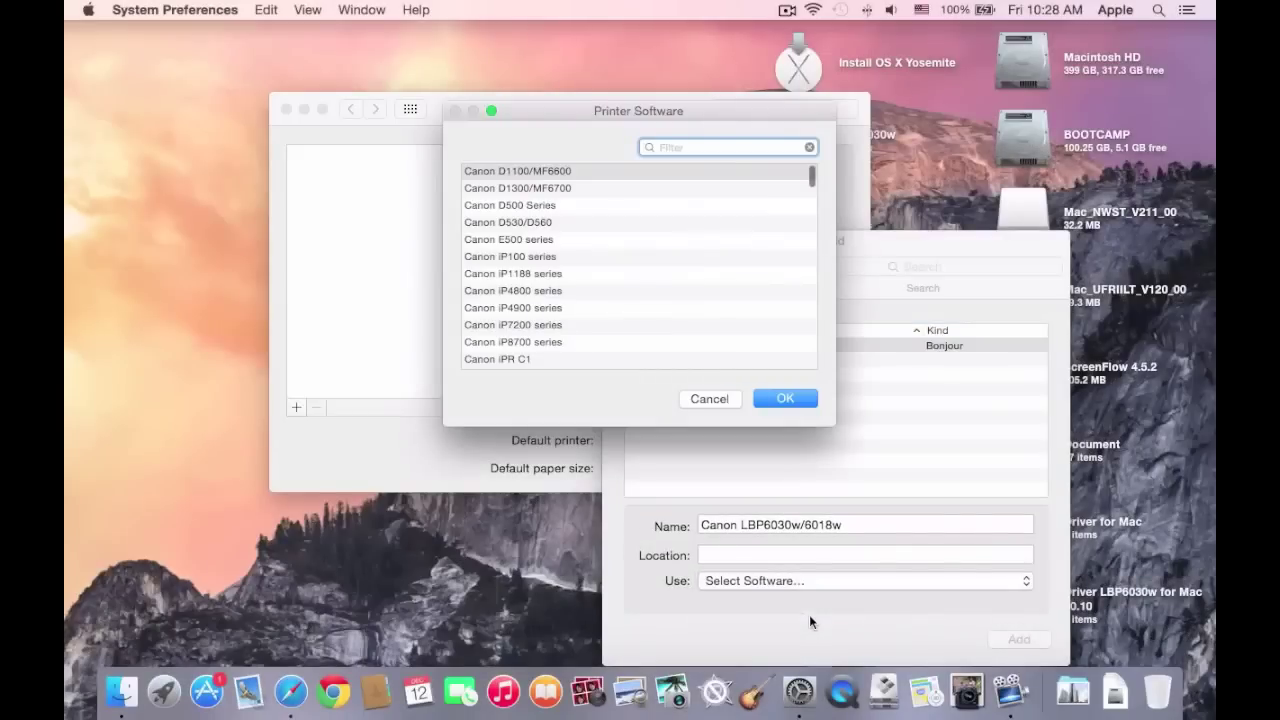
{"action": "type", "text": "lbp"}
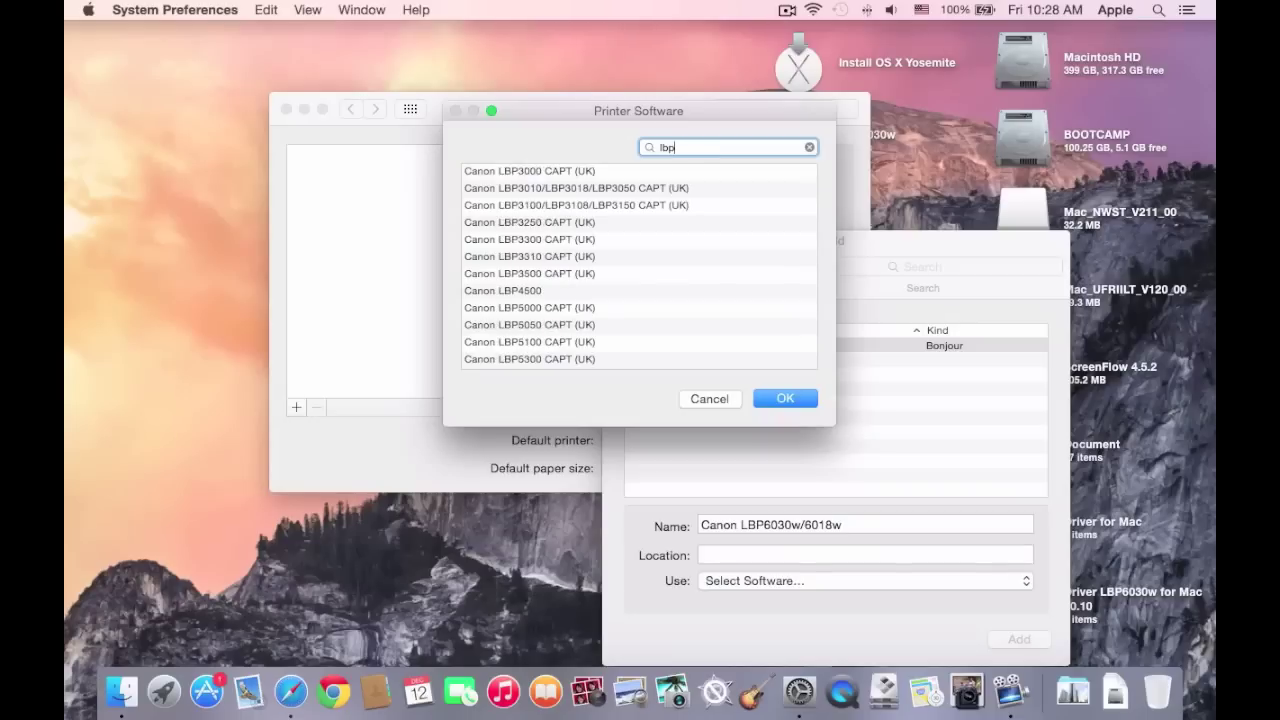
{"action": "type", "text": "60"}
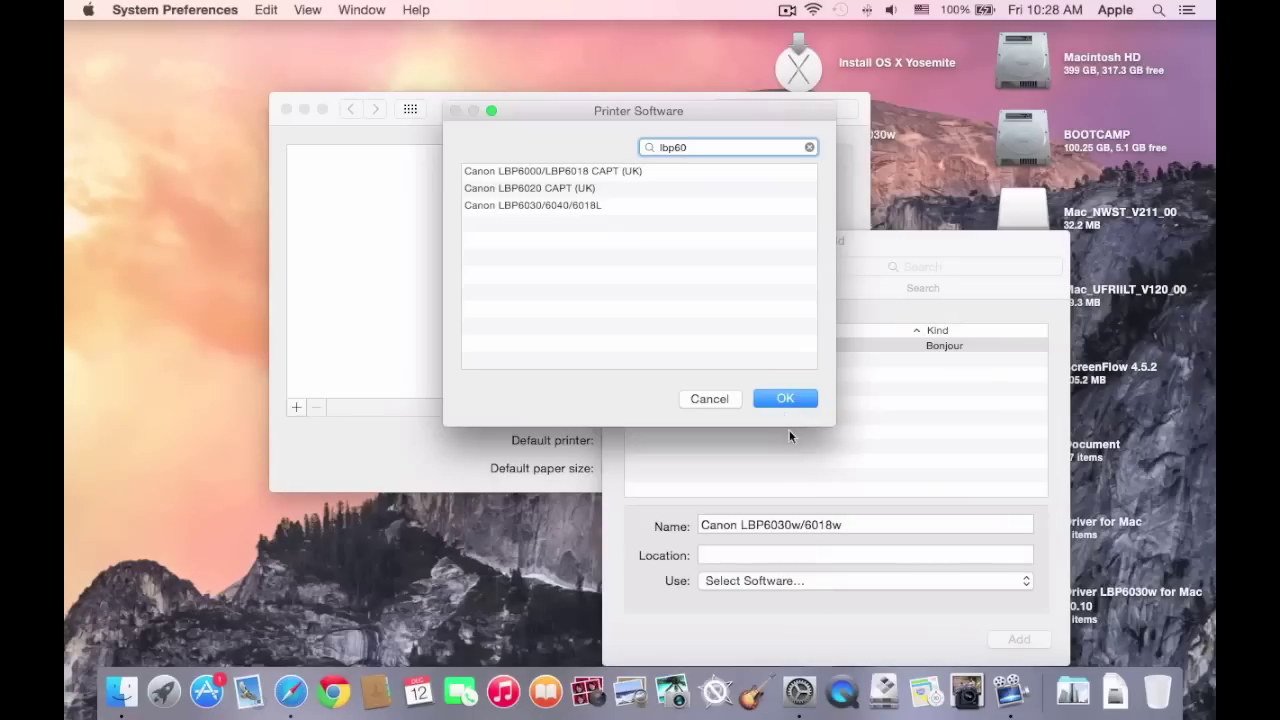
{"action": "left_click", "coordinate": [555, 207]}
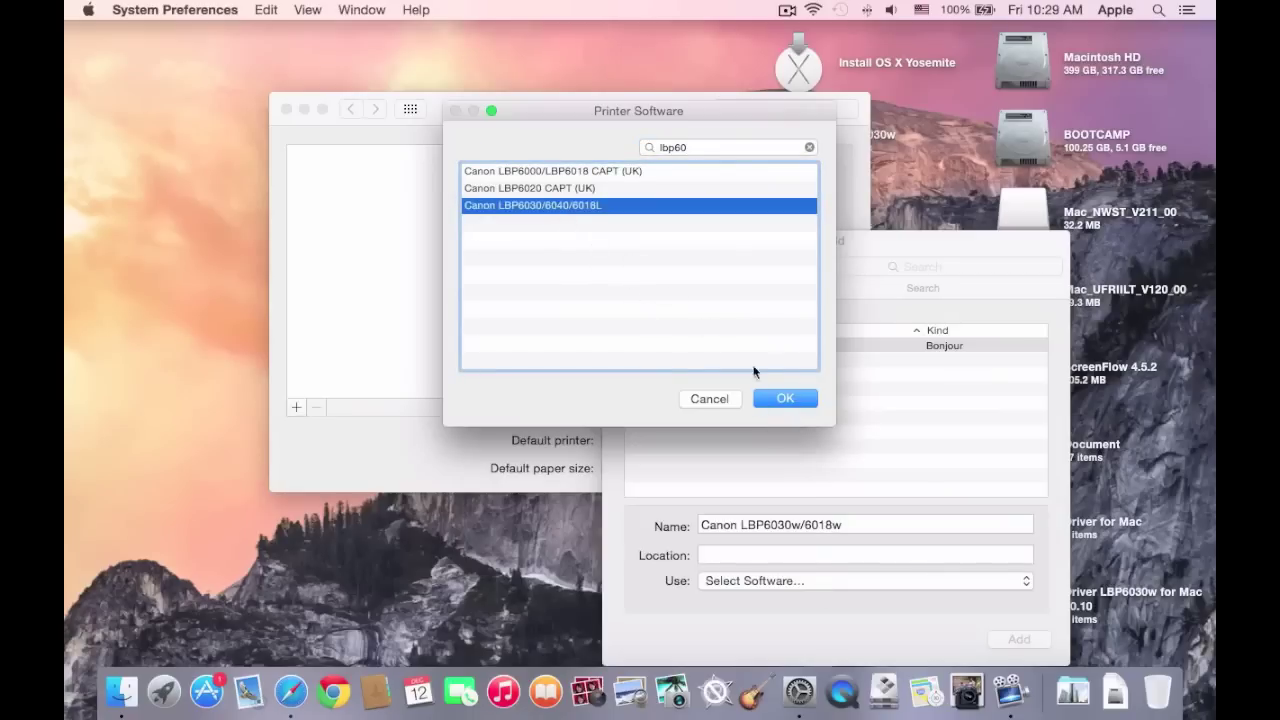
{"action": "left_click", "coordinate": [778, 397]}
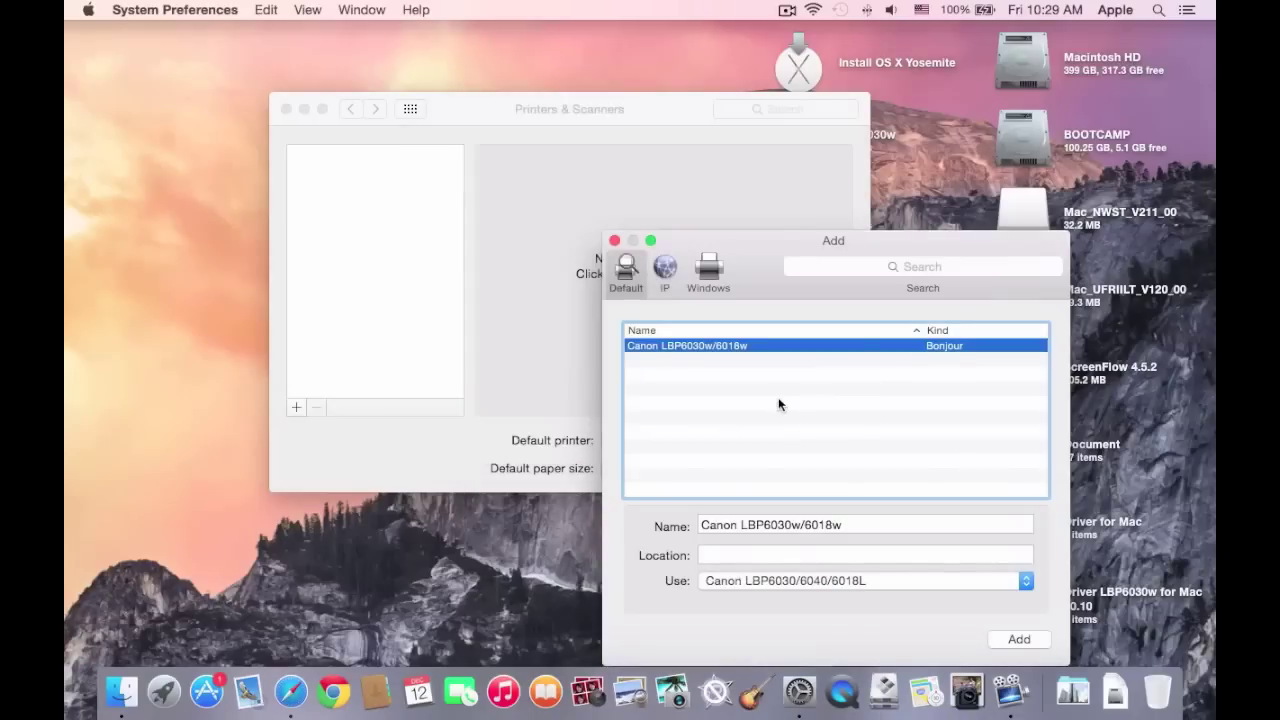
Add the Canon LBP6030w/6018w with its chosen driver, then print a test page from its queue.
{"action": "left_click", "coordinate": [1019, 640]}
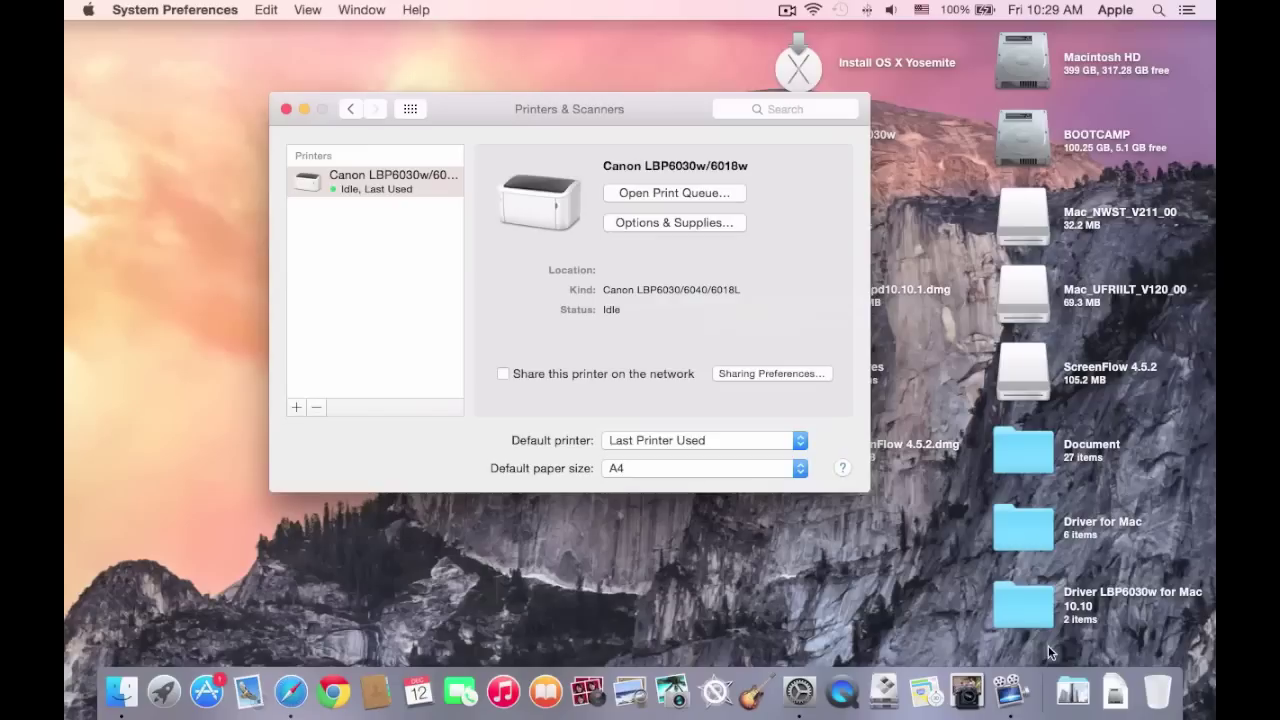
{"action": "double_click", "coordinate": [368, 179]}
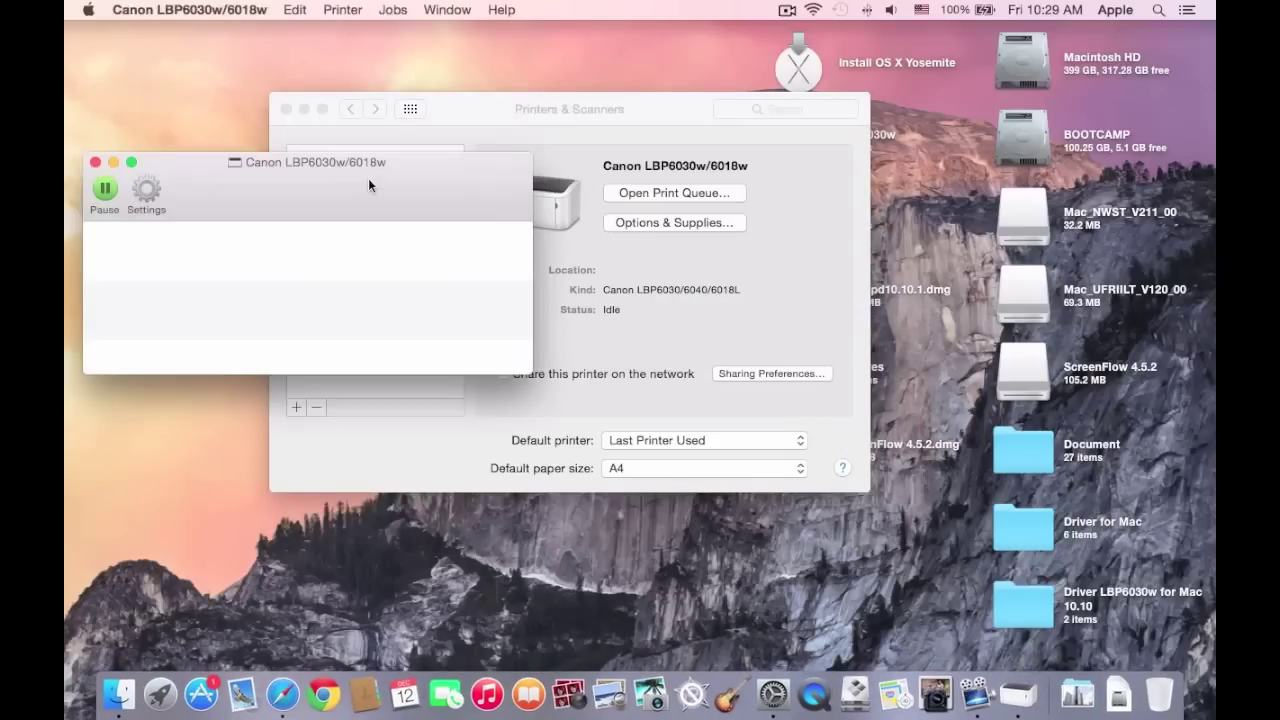
{"action": "left_click", "coordinate": [342, 10]}
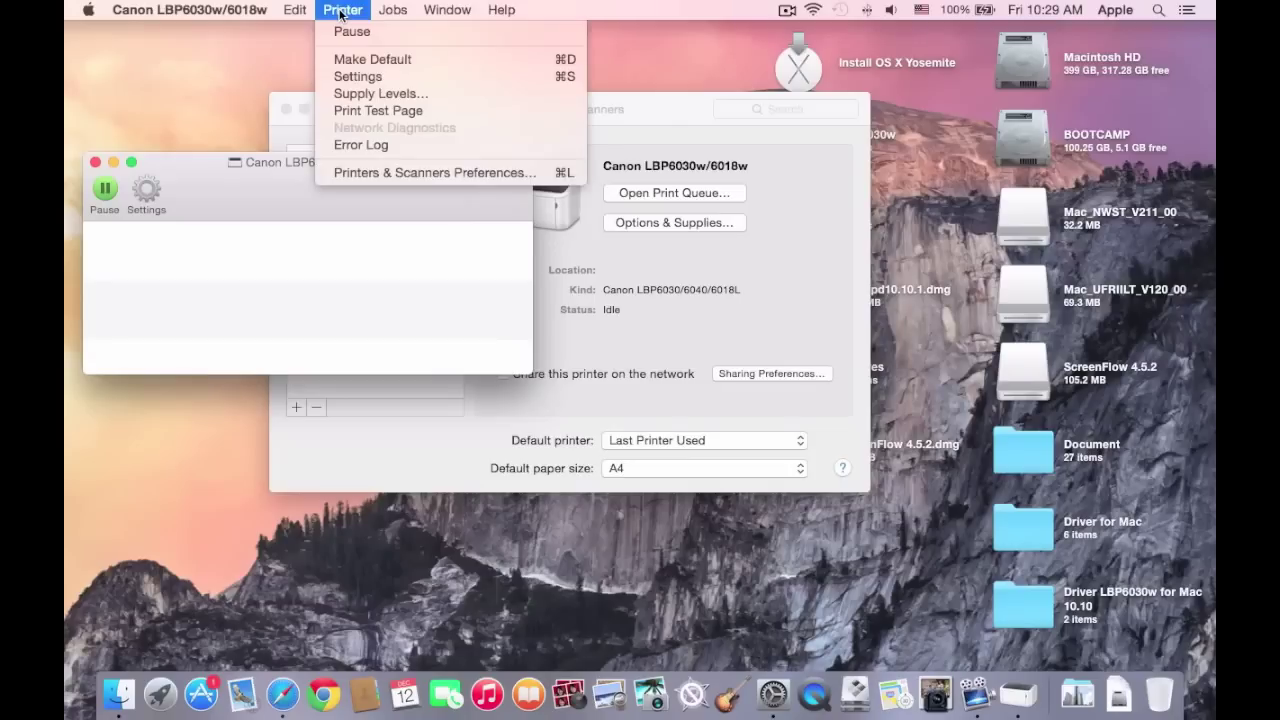
{"action": "left_click", "coordinate": [378, 111]}
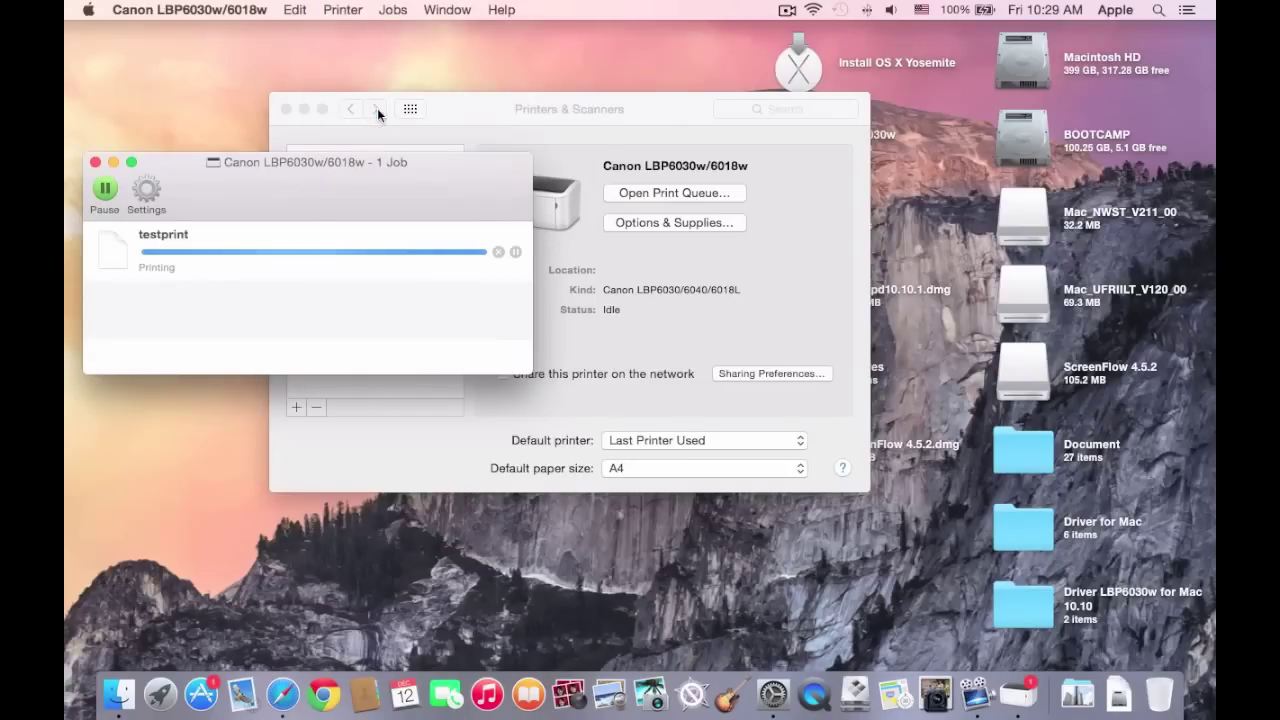